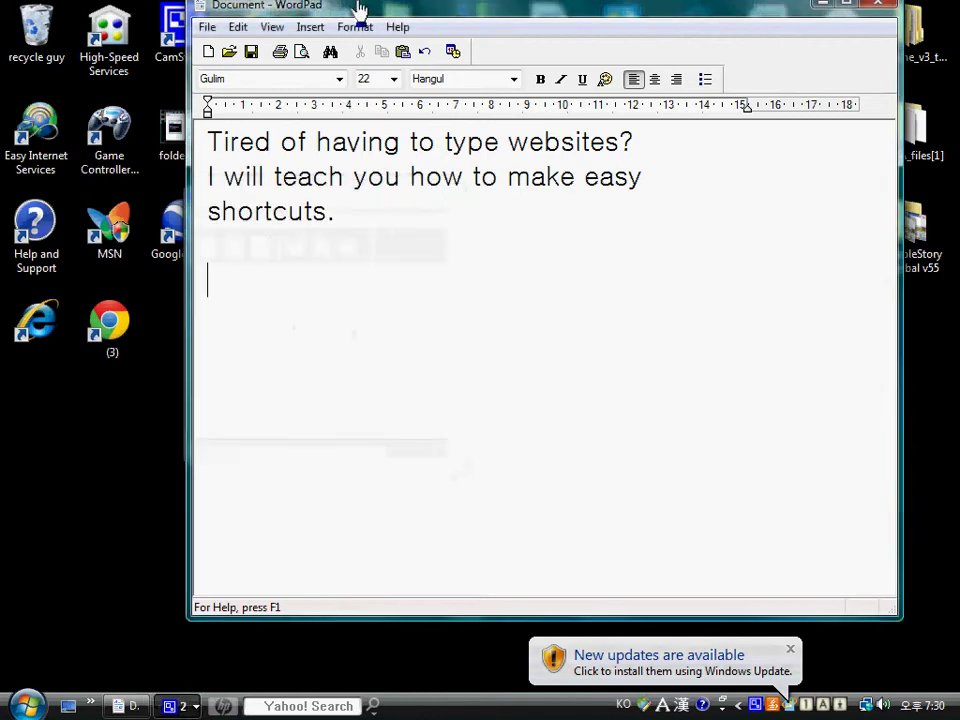
# Add '1.open notepad' below WordPad's intro lines and bring up the Start menu.
pyautogui.moveTo(362, 9); pyautogui.dragTo(300, 17)
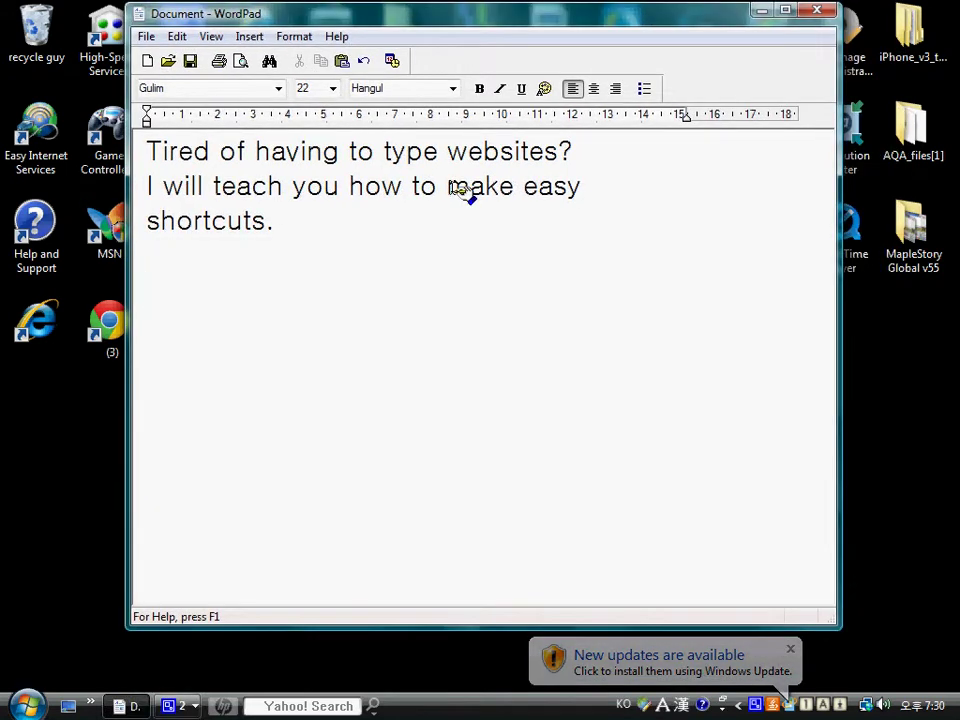
pyautogui.click(286, 220)
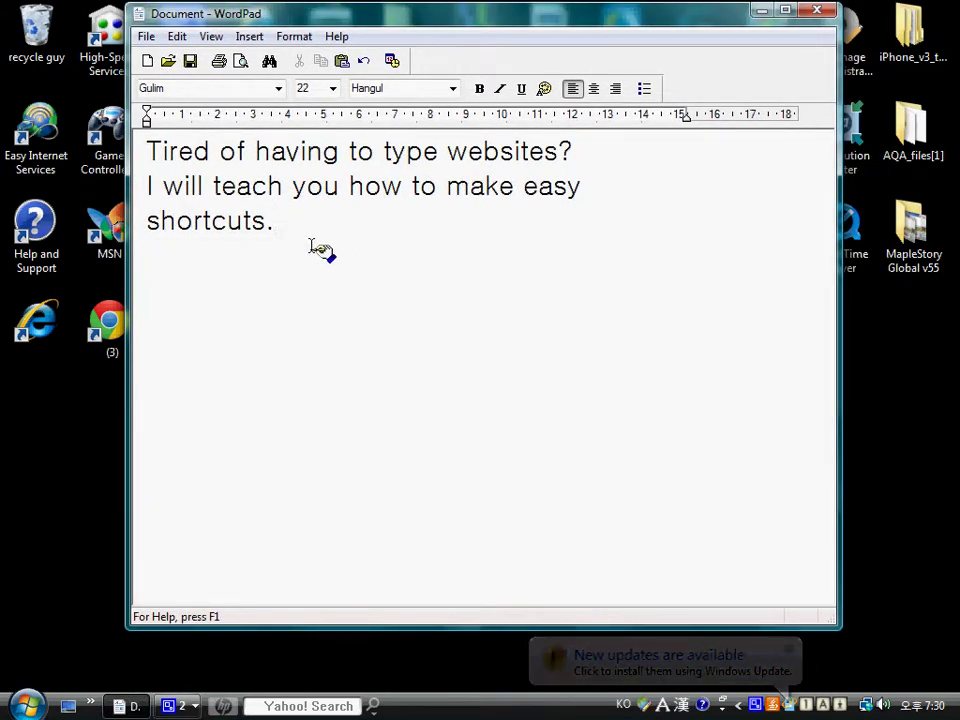
pyautogui.press('Return')
pyautogui.press('Return')
pyautogui.write('1.op')
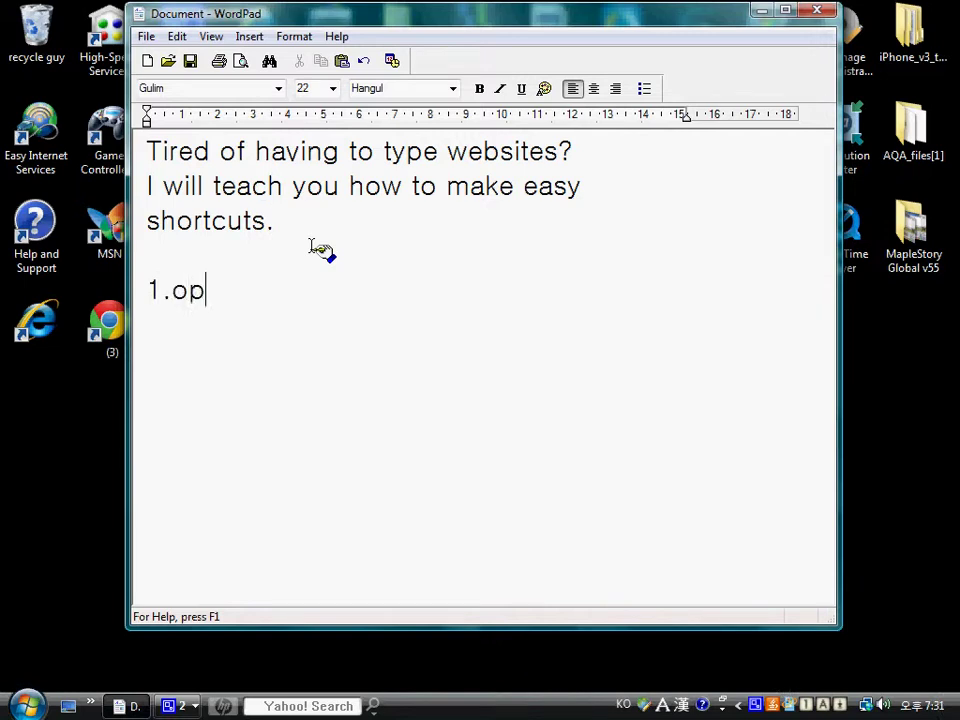
pyautogui.write('en notepad')
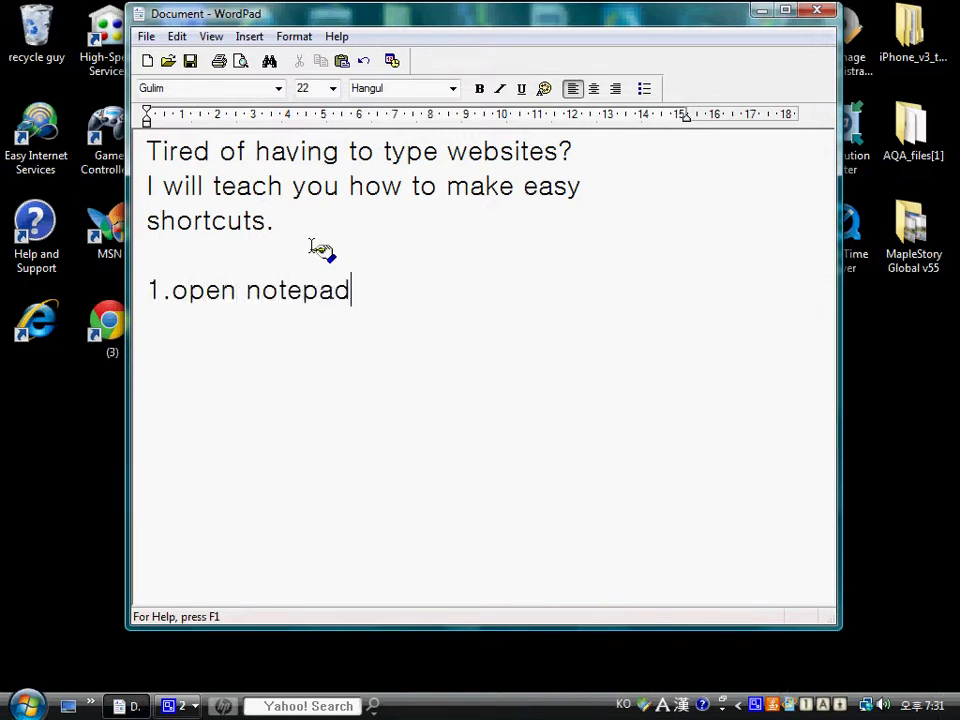
pyautogui.press('super')
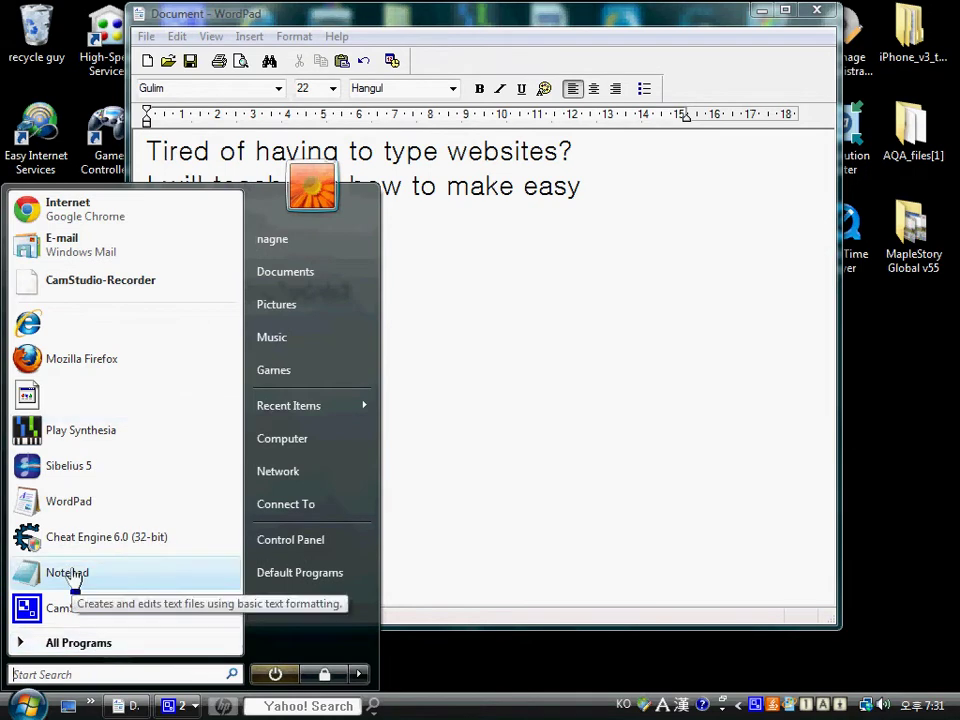
# Launch Notepad and add step '2.copy the code in the description' in WordPad.
pyautogui.click(66, 573)
pyautogui.click(637, 15)
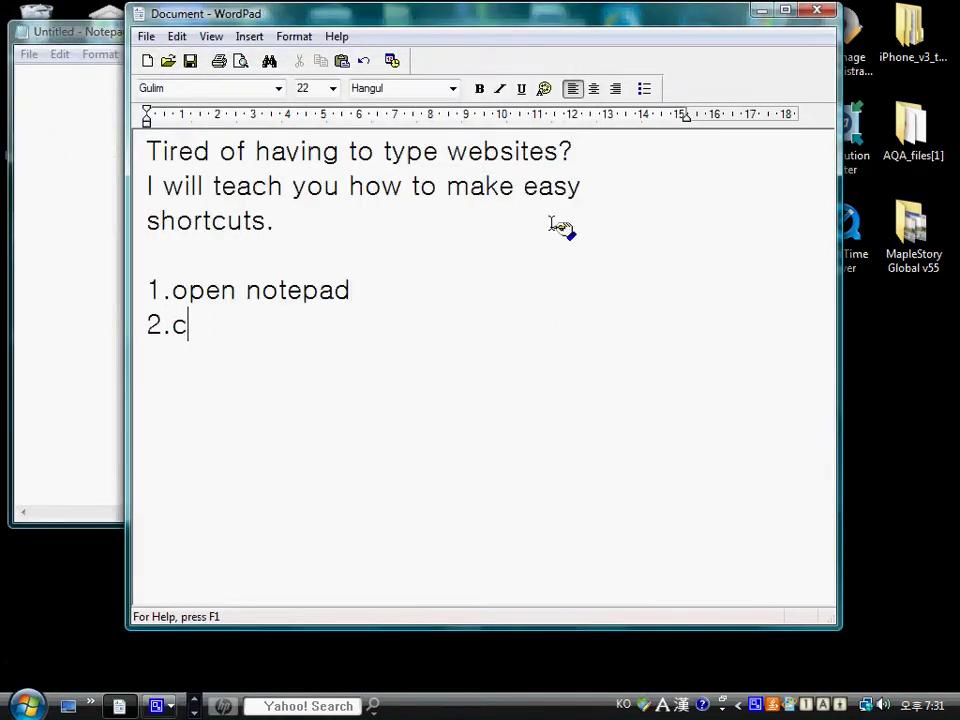
pyautogui.write('opy the code')
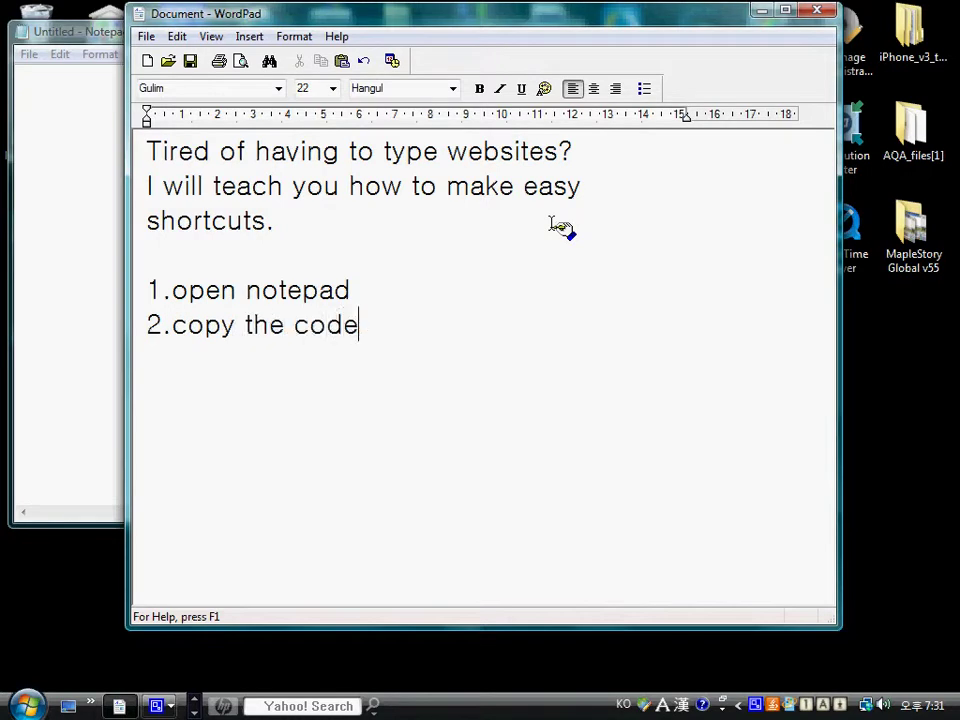
pyautogui.write(' in the de')
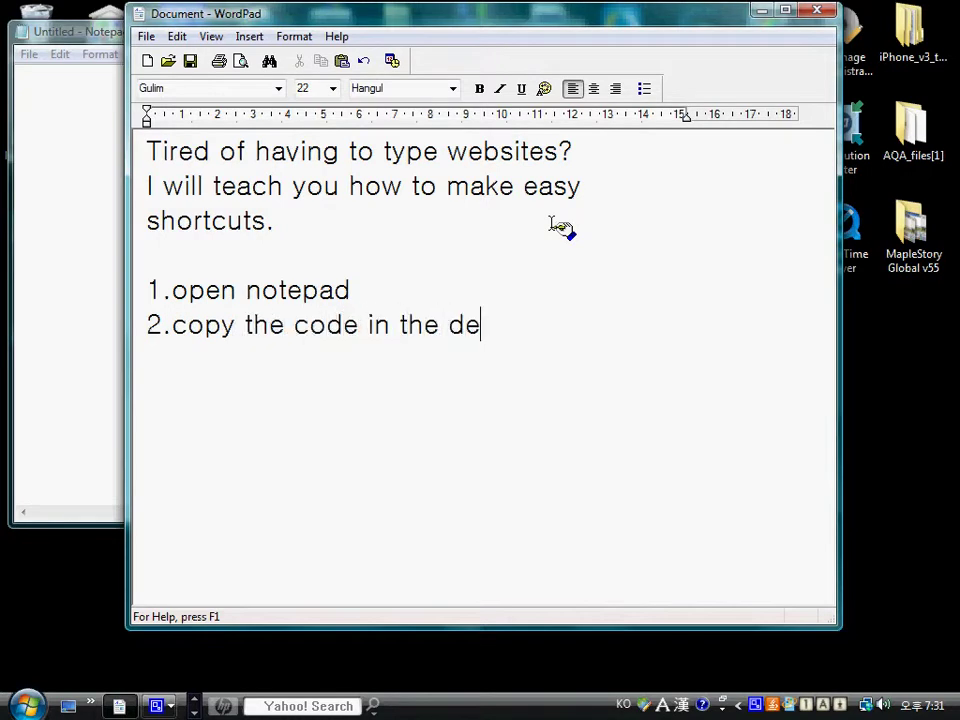
pyautogui.write('scription')
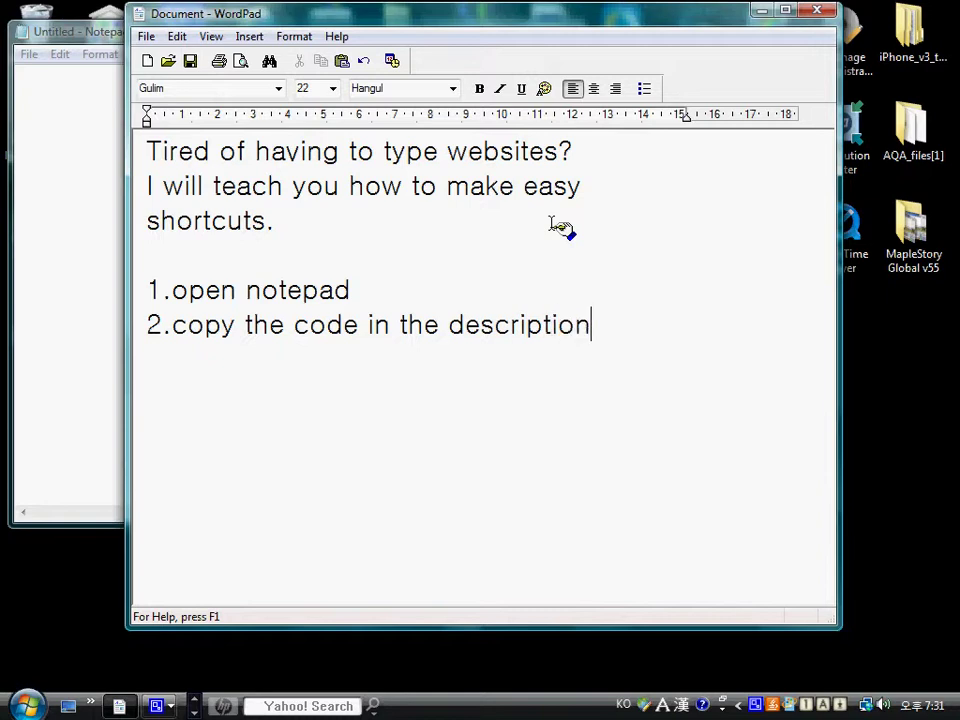
# Paste the copied five-link HTML code into the blank Notepad window.
pyautogui.moveTo(35, 42); pyautogui.dragTo(182, 26)
pyautogui.rightClick(222, 80)
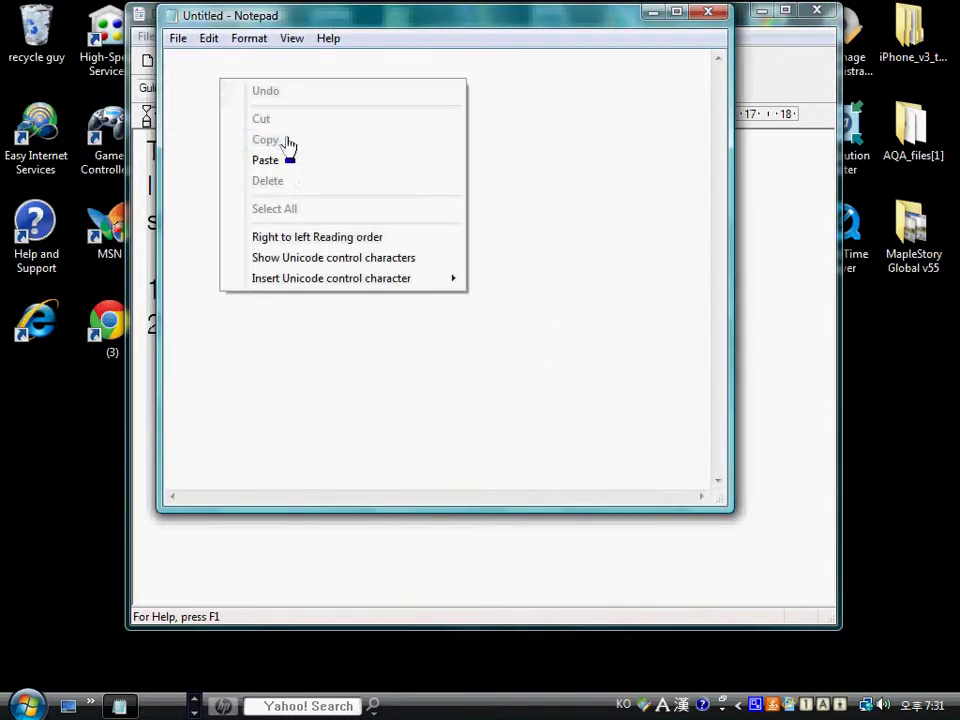
pyautogui.click(301, 166)
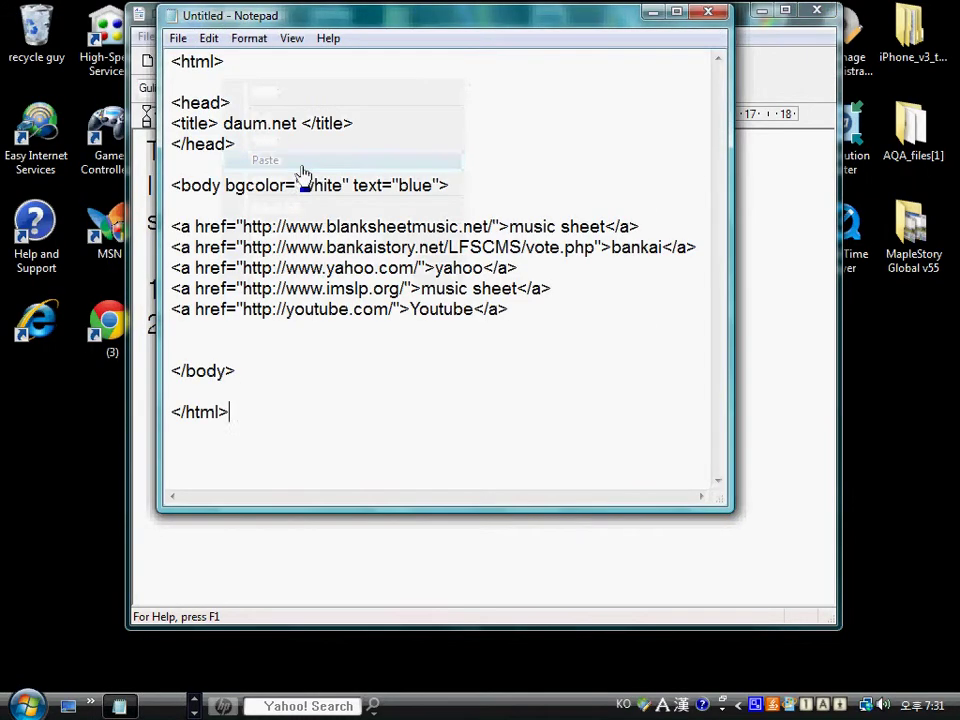
pyautogui.click(757, 84)
pyautogui.write('3.')
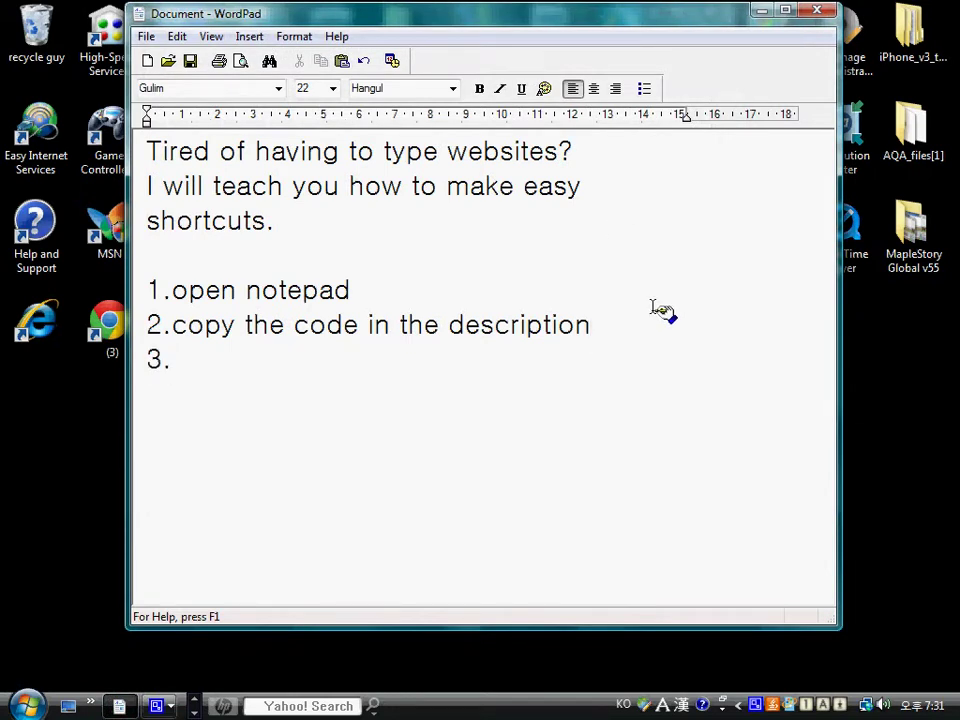
# Write step 3 in WordPad: 'delete the websites and the websites names'.
pyautogui.write('delete')
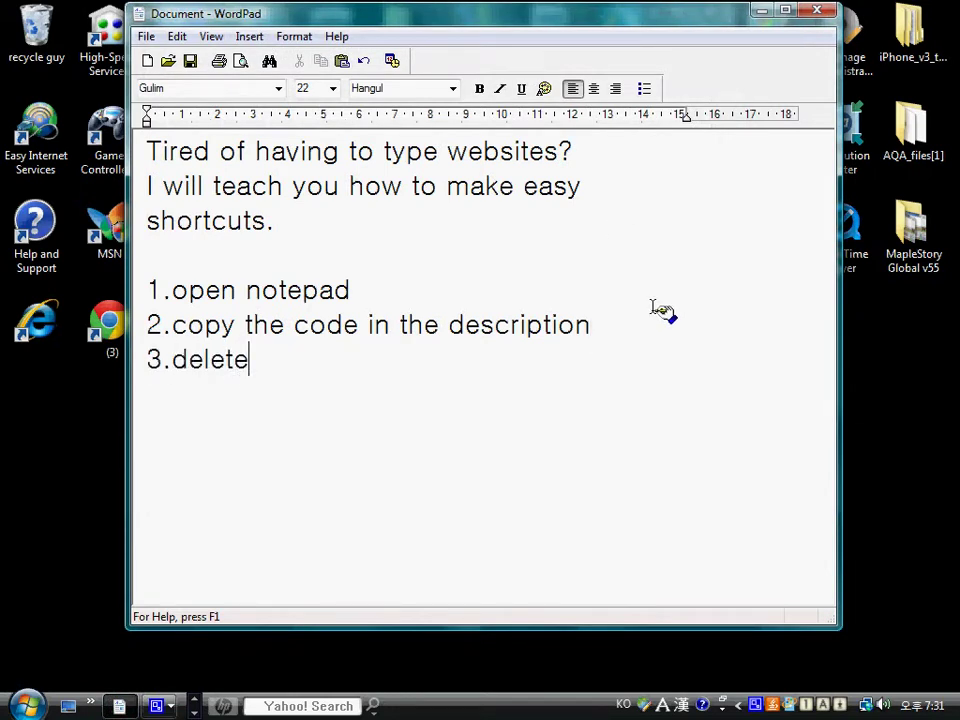
pyautogui.write(' the web')
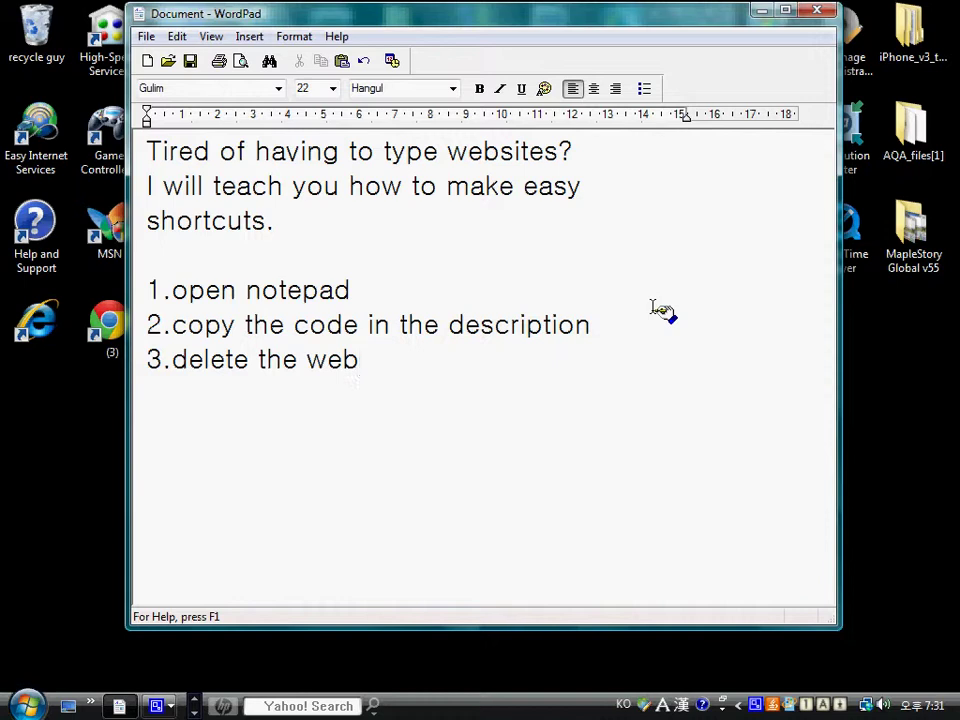
pyautogui.write('sites and yth')
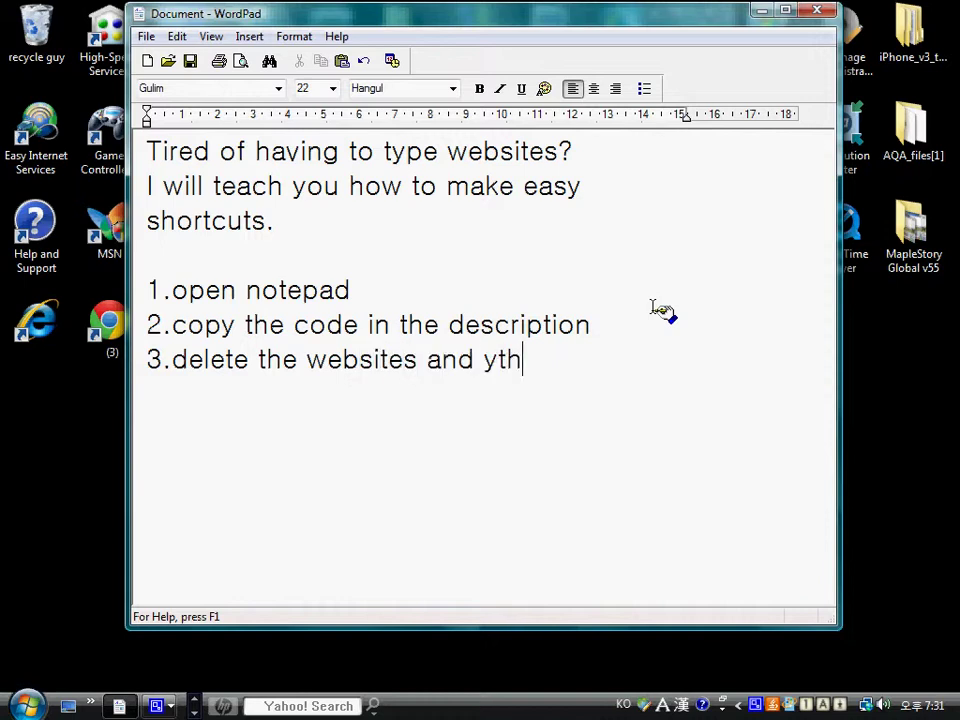
pyautogui.press('BackSpace')
pyautogui.press('BackSpace')
pyautogui.press('BackSpace')
pyautogui.write('the websites')
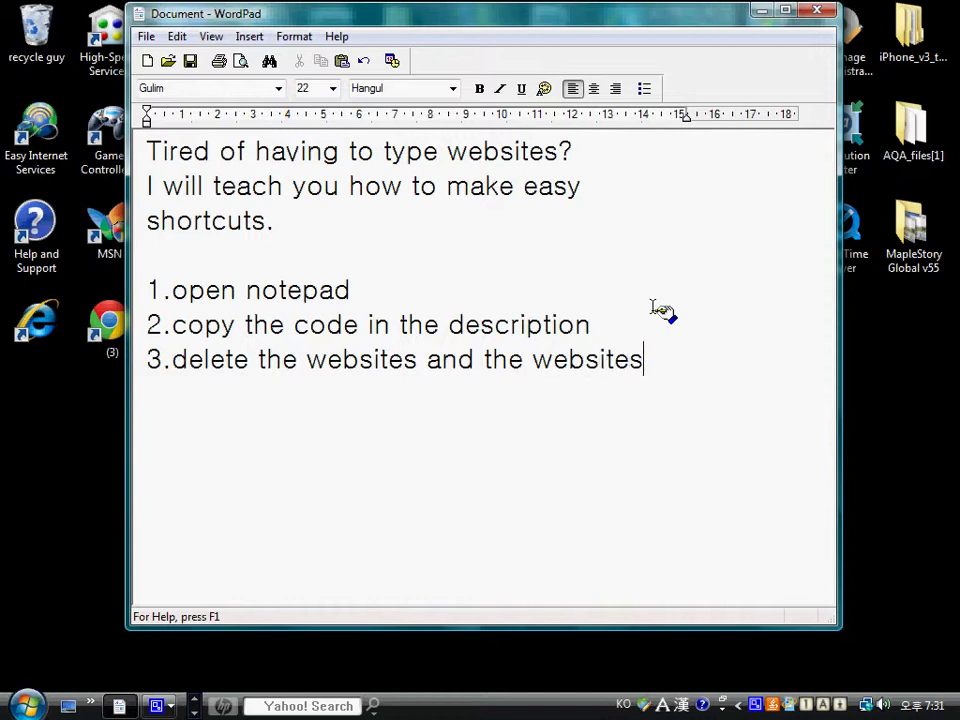
pyautogui.write(' names')
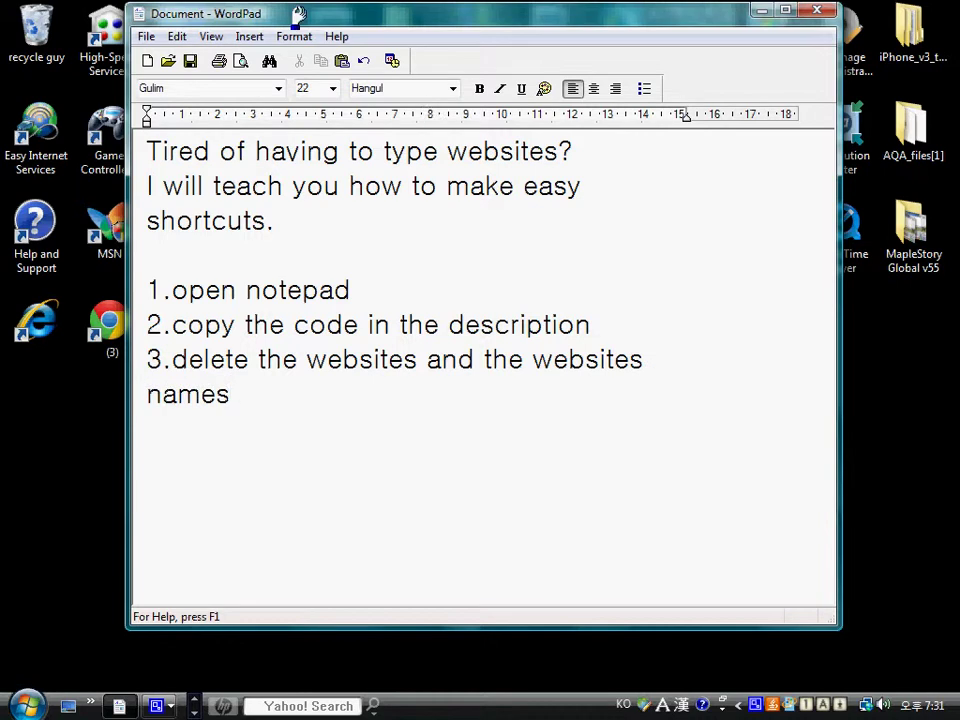
pyautogui.moveTo(297, 22); pyautogui.dragTo(332, 21)
# Clear the URL and name from the blanksheetmusic and bankaistory links.
pyautogui.click(200, 20)
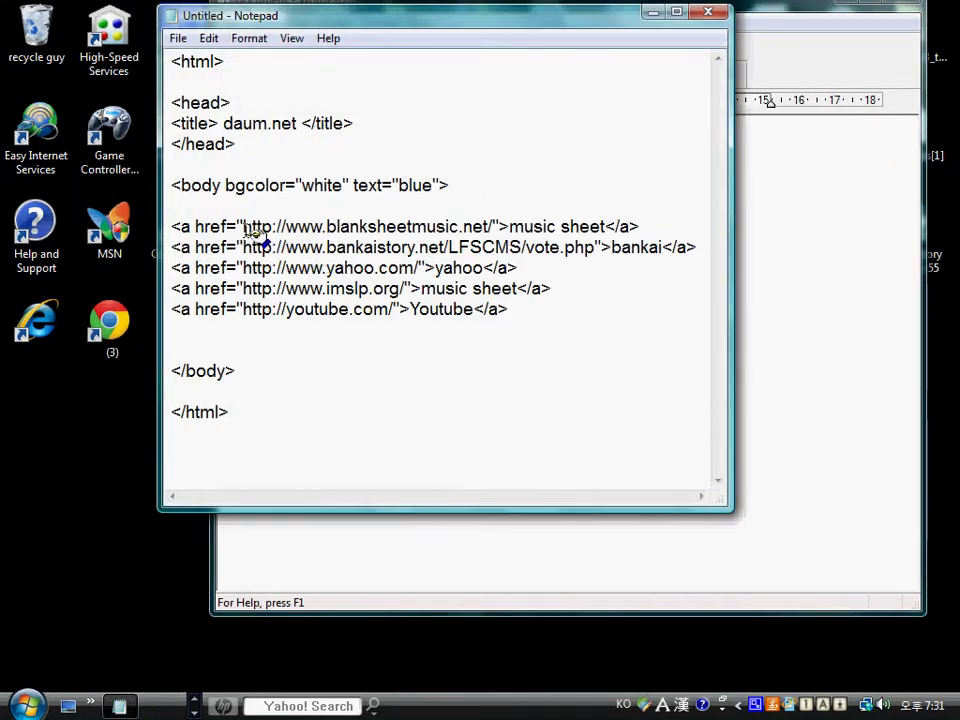
pyautogui.moveTo(243, 226); pyautogui.dragTo(497, 229)
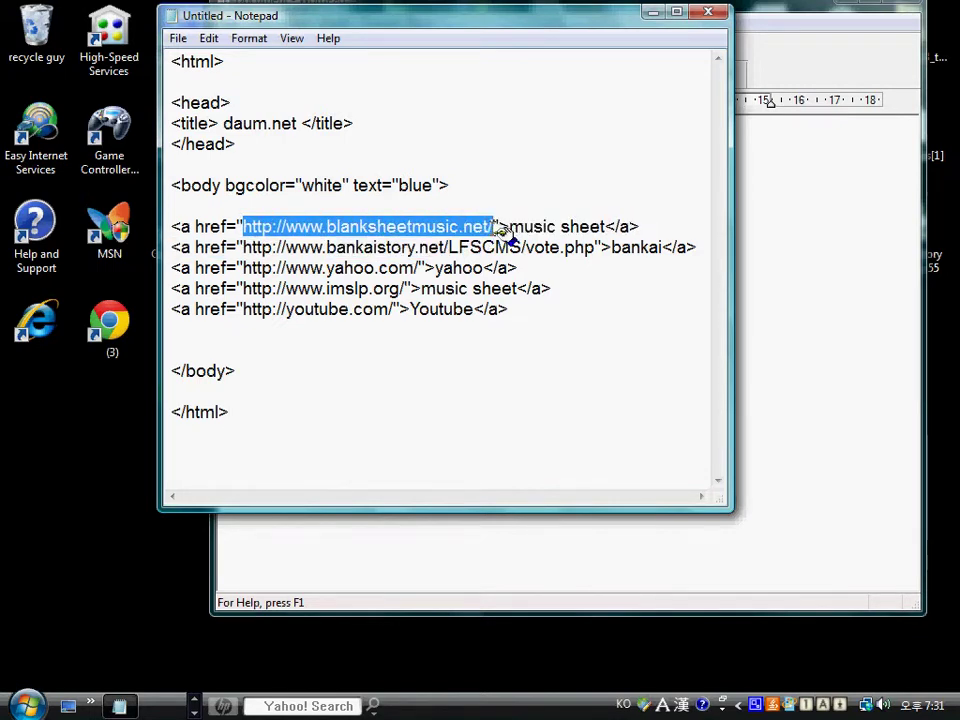
pyautogui.press('Delete')
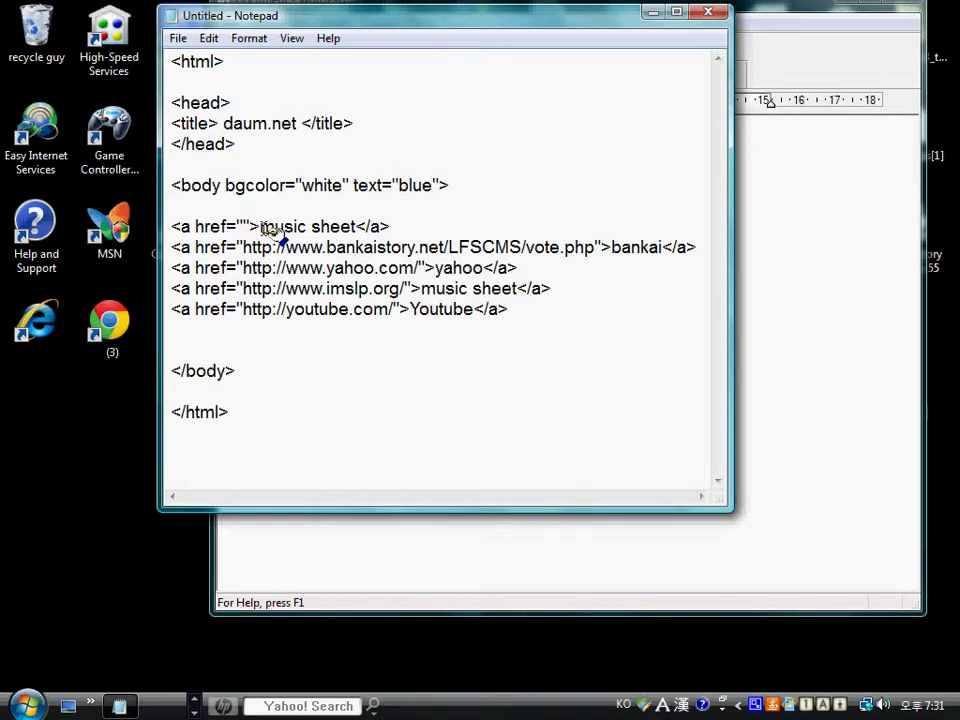
pyautogui.moveTo(261, 226); pyautogui.dragTo(357, 226)
pyautogui.press('Delete')
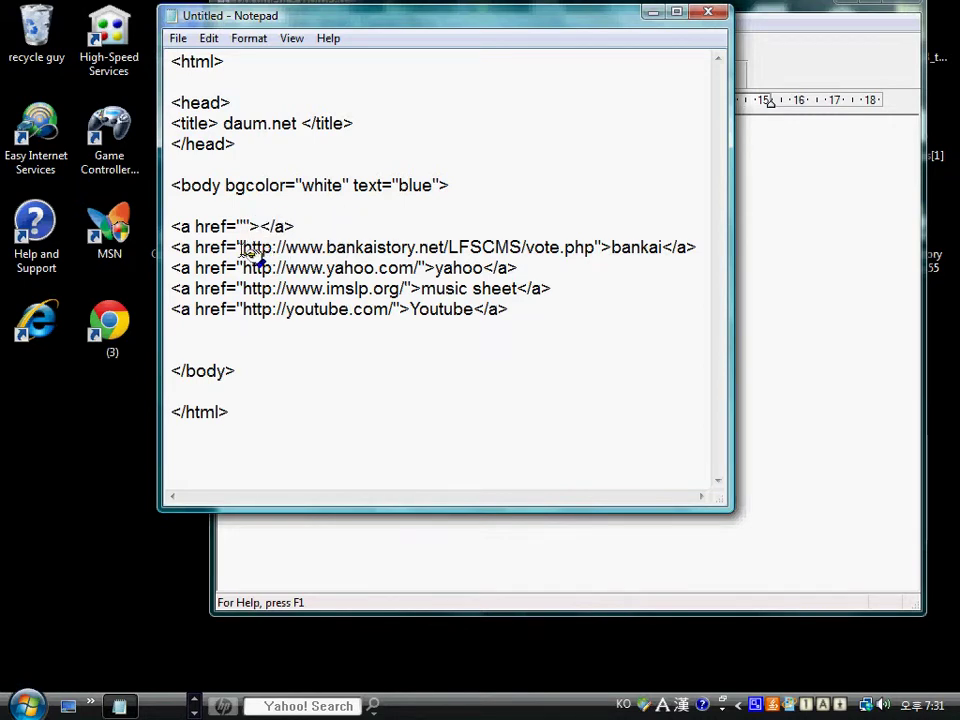
pyautogui.moveTo(252, 247); pyautogui.dragTo(278, 247)
pyautogui.moveTo(248, 247); pyautogui.dragTo(600, 247)
pyautogui.press('Delete')
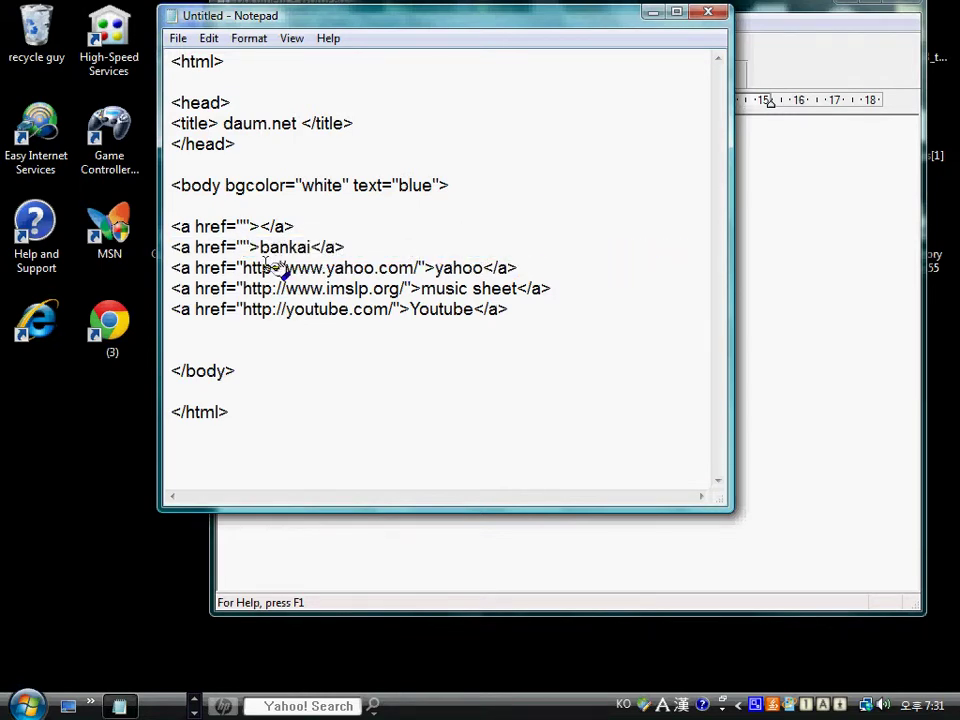
pyautogui.moveTo(260, 247); pyautogui.dragTo(311, 247)
pyautogui.press('Delete')
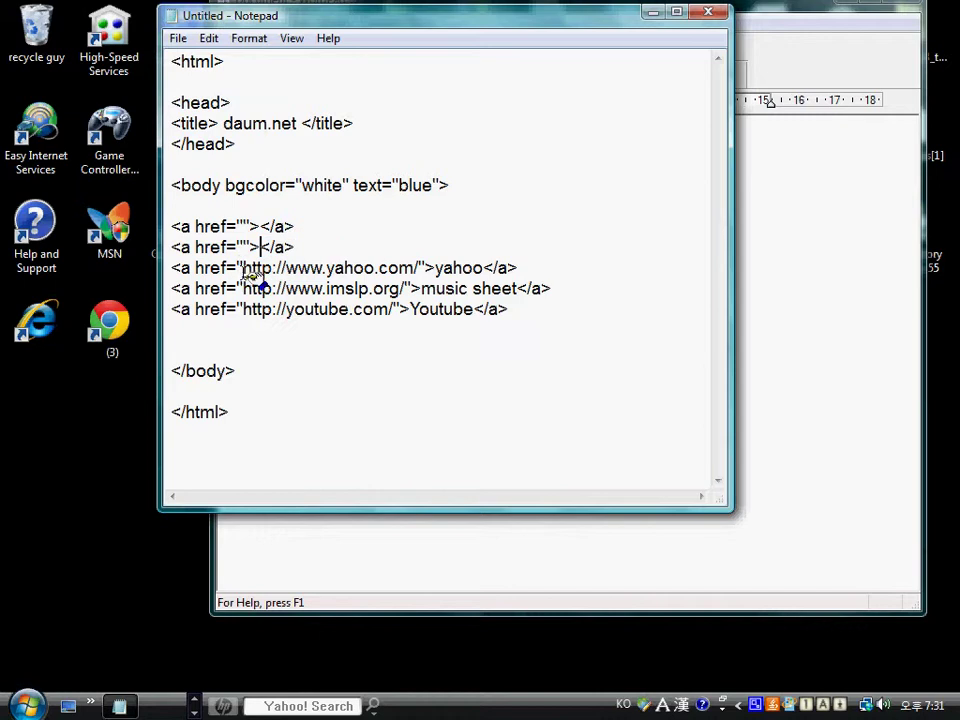
# Clear the URL and name from the yahoo, imslp and youtube links.
pyautogui.moveTo(243, 268); pyautogui.dragTo(424, 268)
pyautogui.press('Delete')
pyautogui.moveTo(260, 268); pyautogui.dragTo(308, 268)
pyautogui.press('Delete')
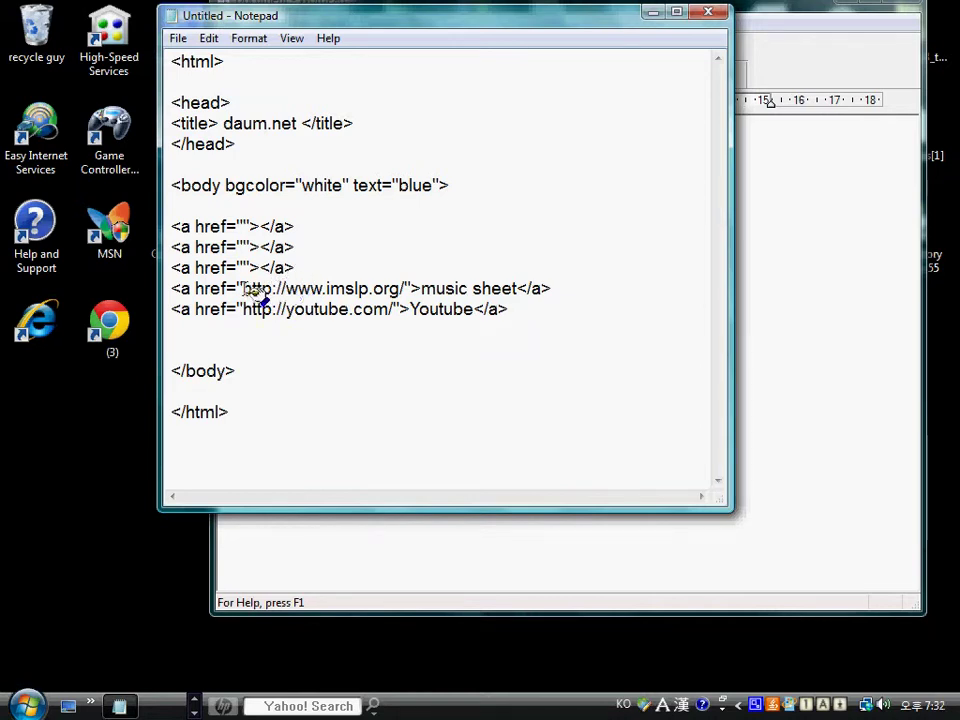
pyautogui.moveTo(244, 288); pyautogui.dragTo(402, 288)
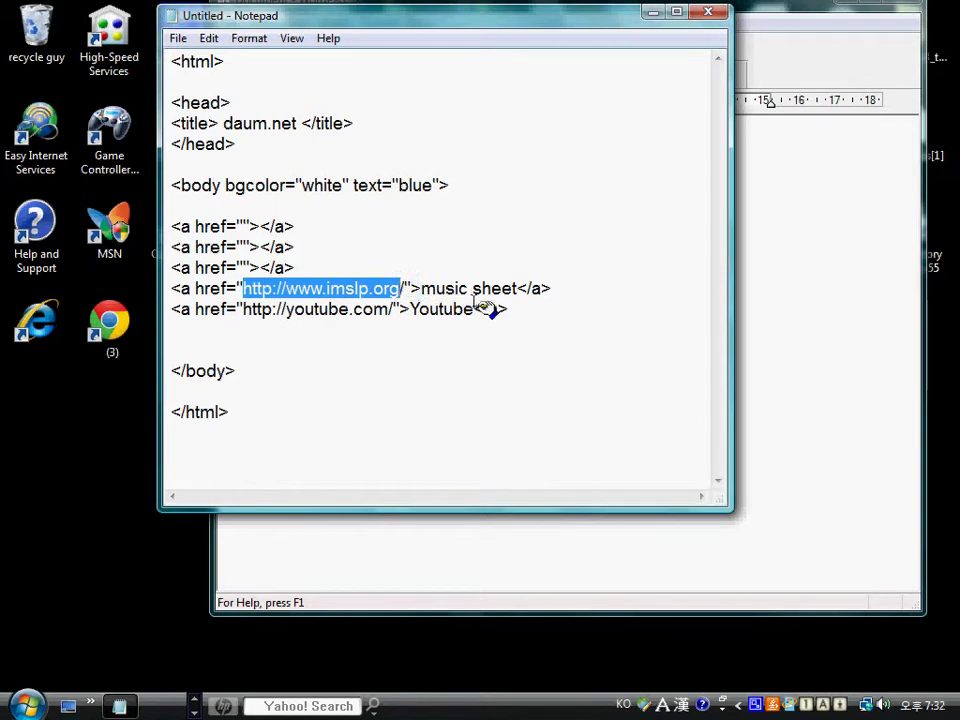
pyautogui.press('Delete')
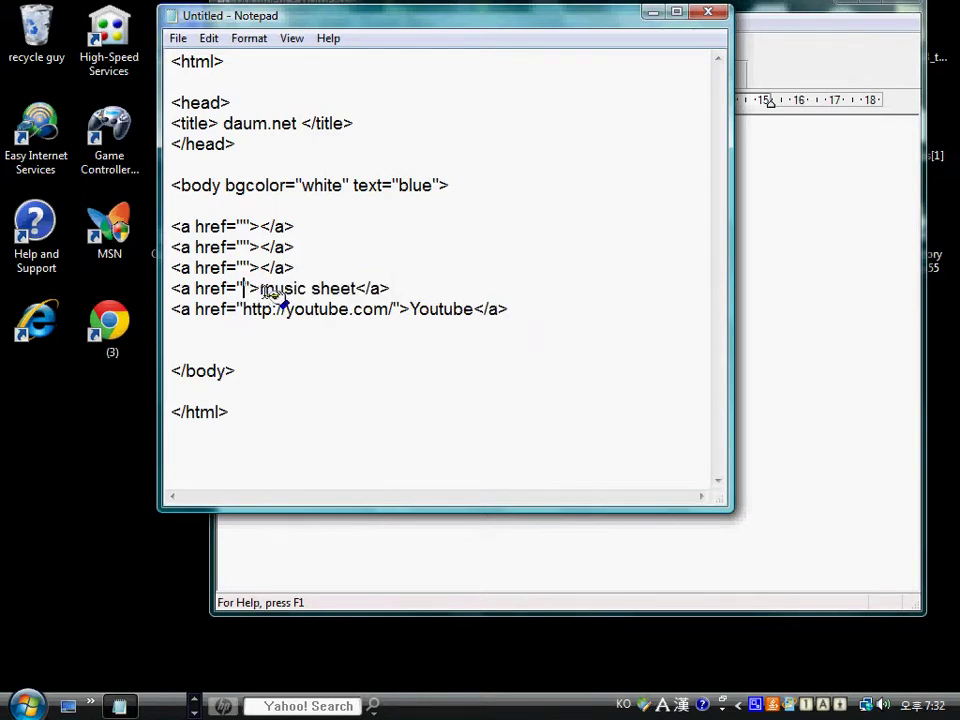
pyautogui.moveTo(260, 288); pyautogui.dragTo(357, 288)
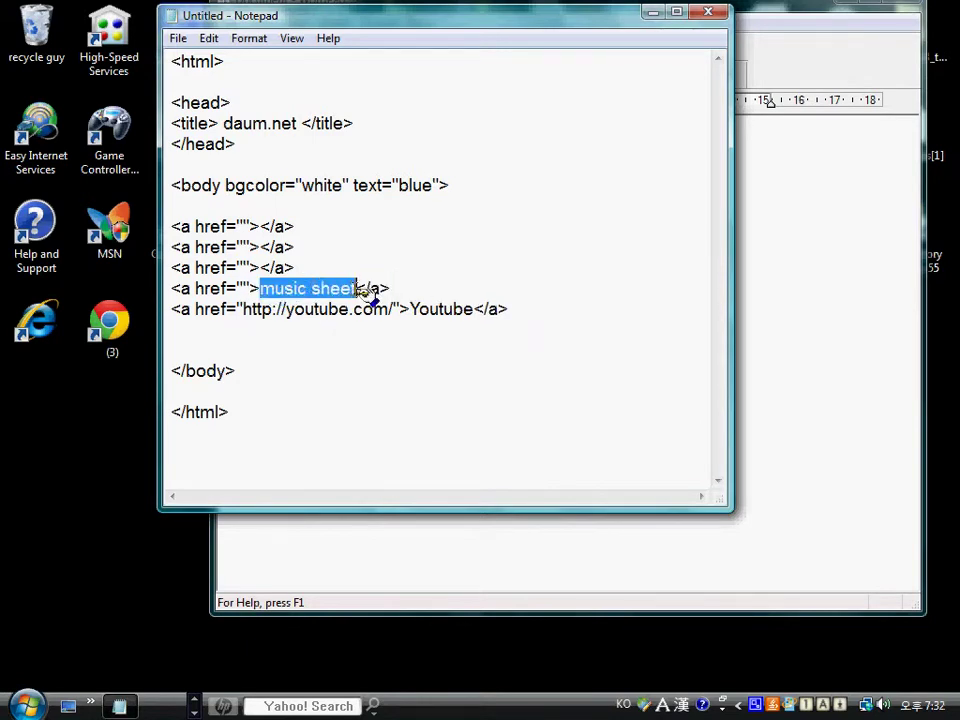
pyautogui.press('Delete')
pyautogui.moveTo(243, 309); pyautogui.dragTo(390, 309)
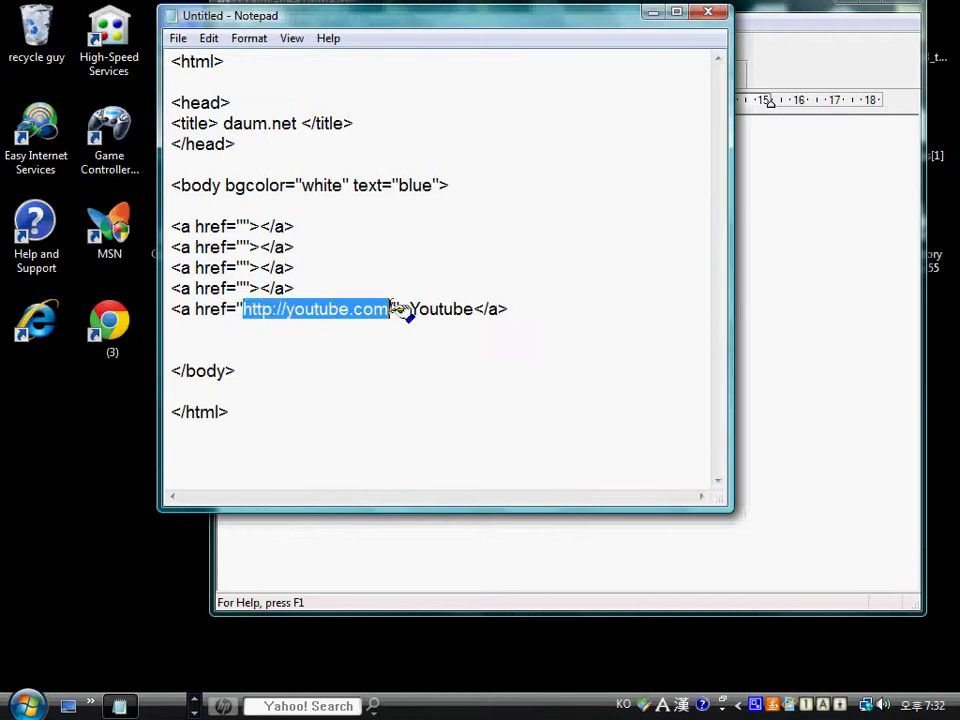
pyautogui.press('Delete')
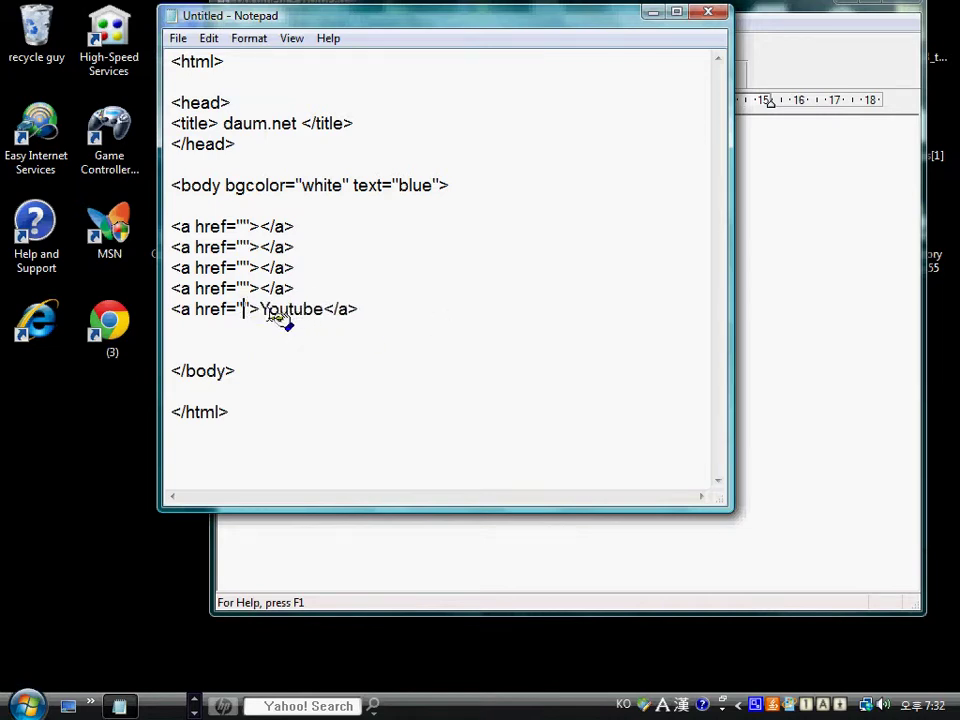
pyautogui.moveTo(262, 309); pyautogui.dragTo(336, 312)
pyautogui.press('Delete')
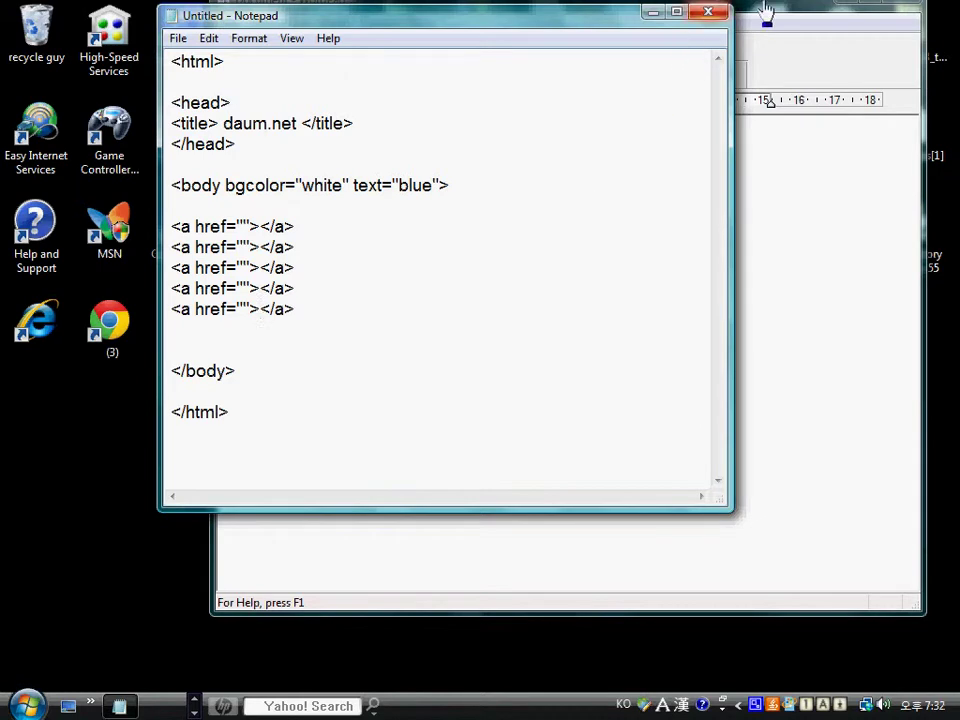
pyautogui.click(778, 10)
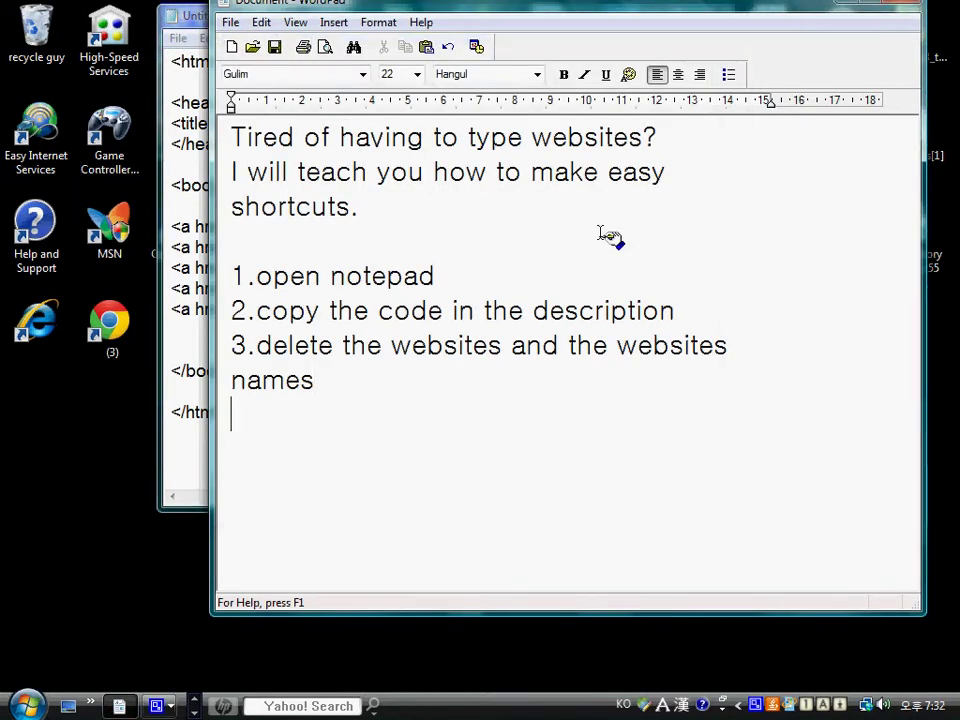
pyautogui.write('4.Now ')
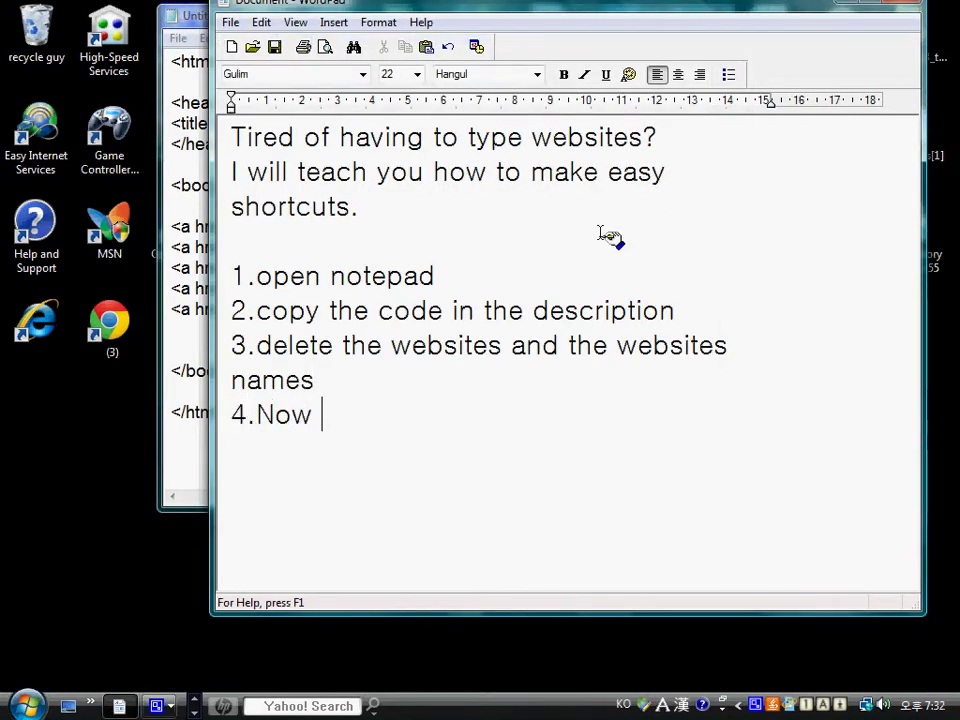
pyautogui.write('be')
pyautogui.press('BackSpace')
pyautogui.write('w')
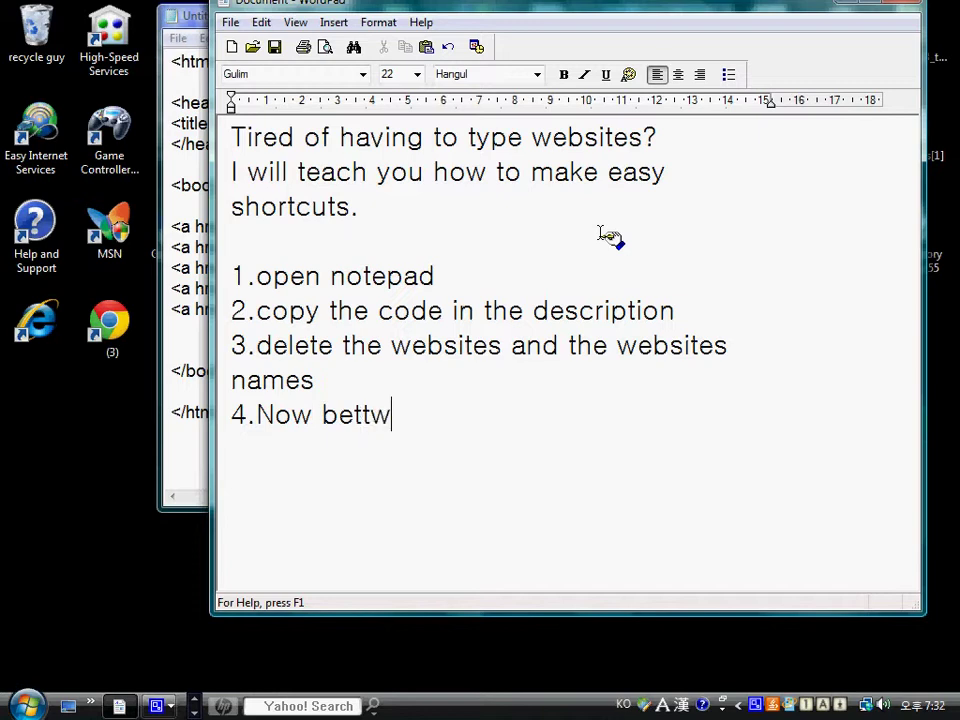
pyautogui.press('BackSpace')
pyautogui.press('BackSpace')
pyautogui.write('wee')
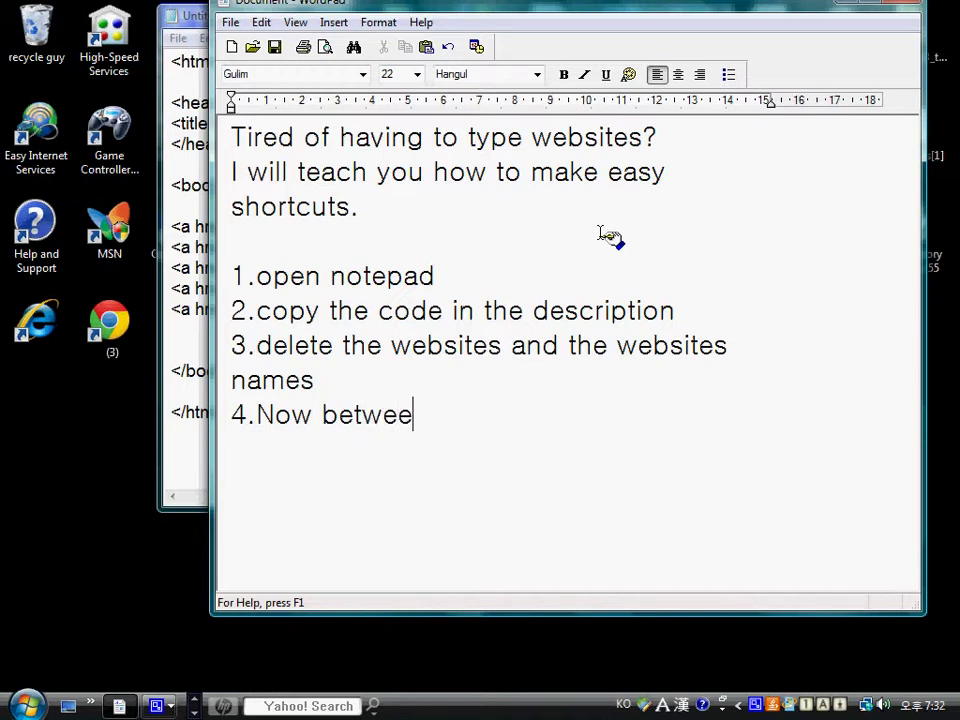
pyautogui.write('he w')
pyautogui.press('BackSpace')
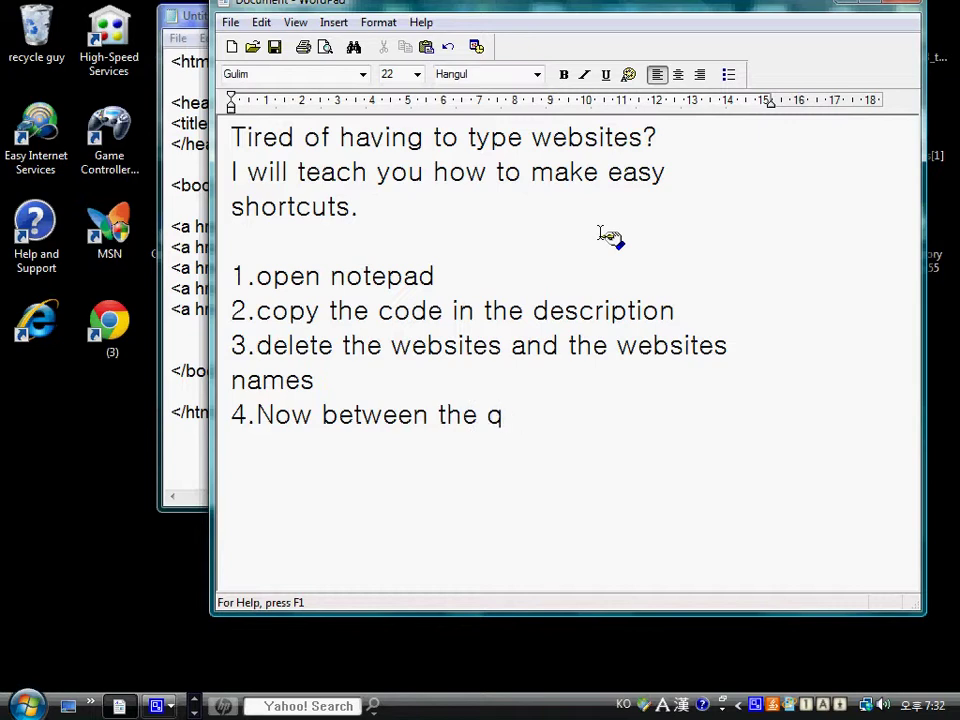
pyautogui.write('tion marks')
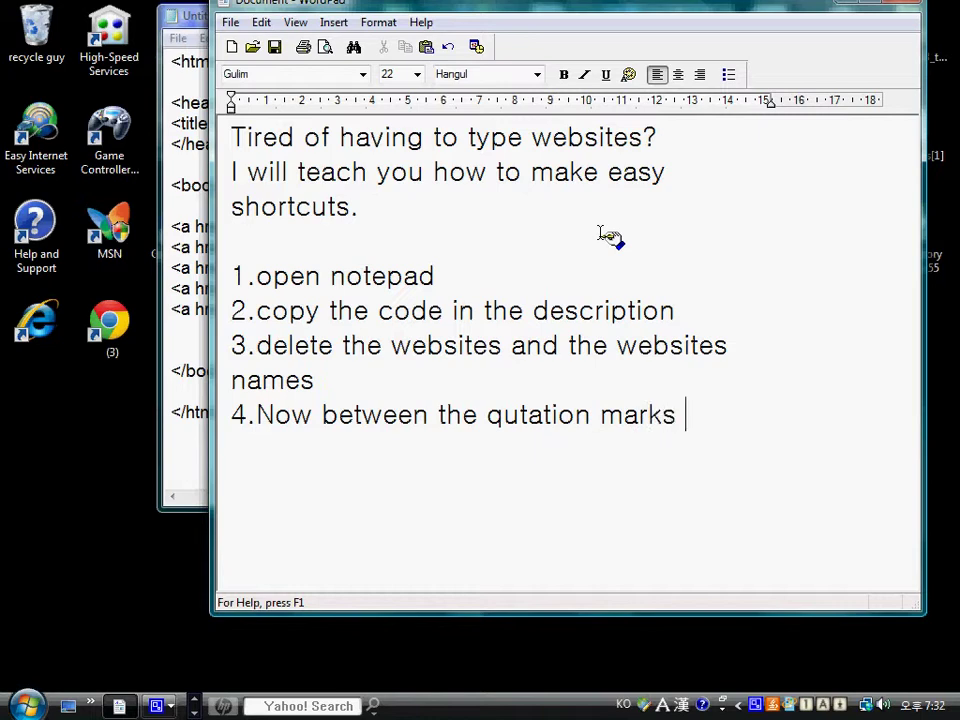
pyautogui.write(' with the http')
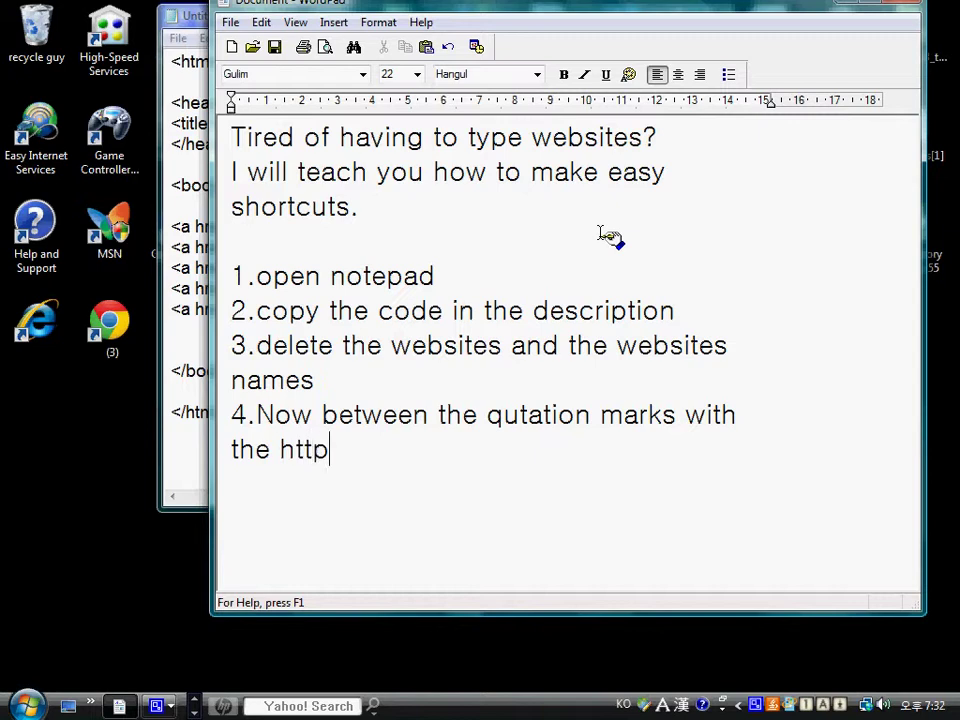
pyautogui.write(':// and')
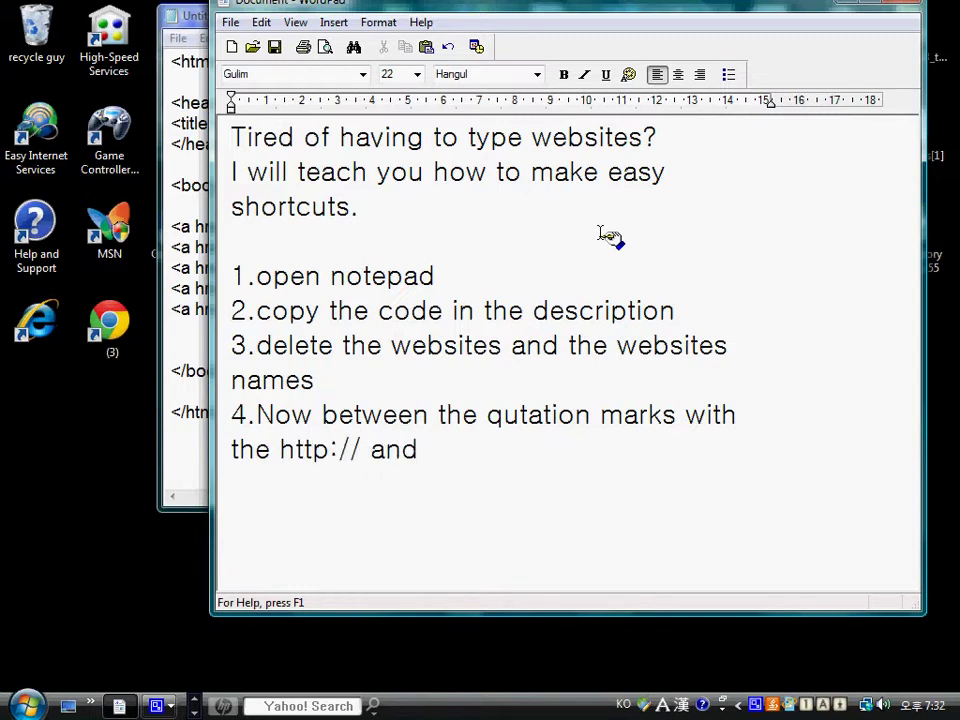
pyautogui.write(' www. ')
pyautogui.write('and /')
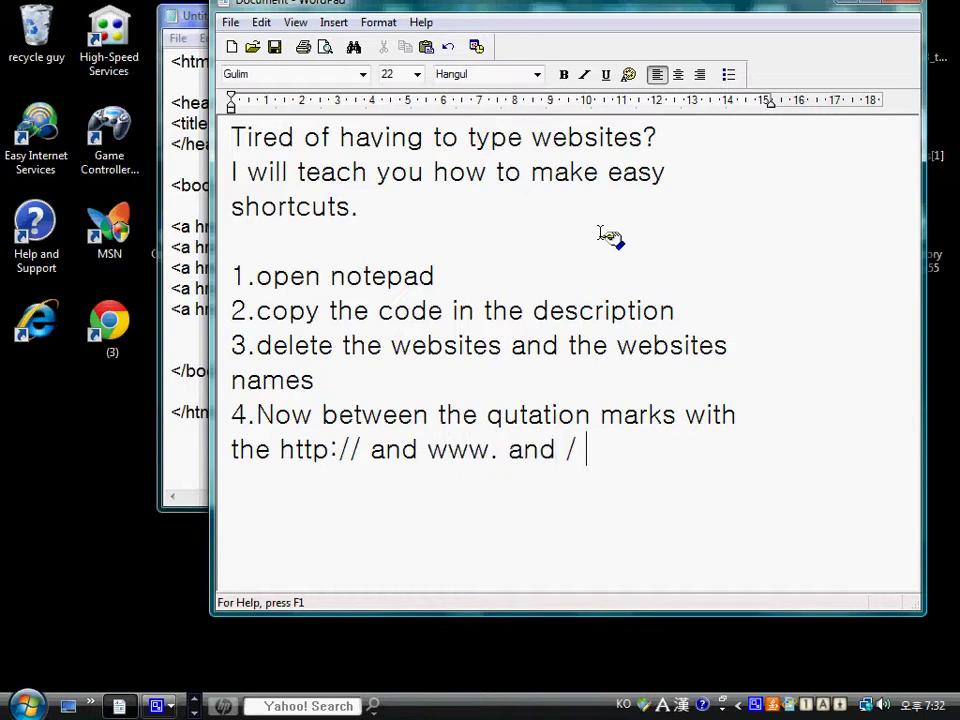
pyautogui.write('at the')
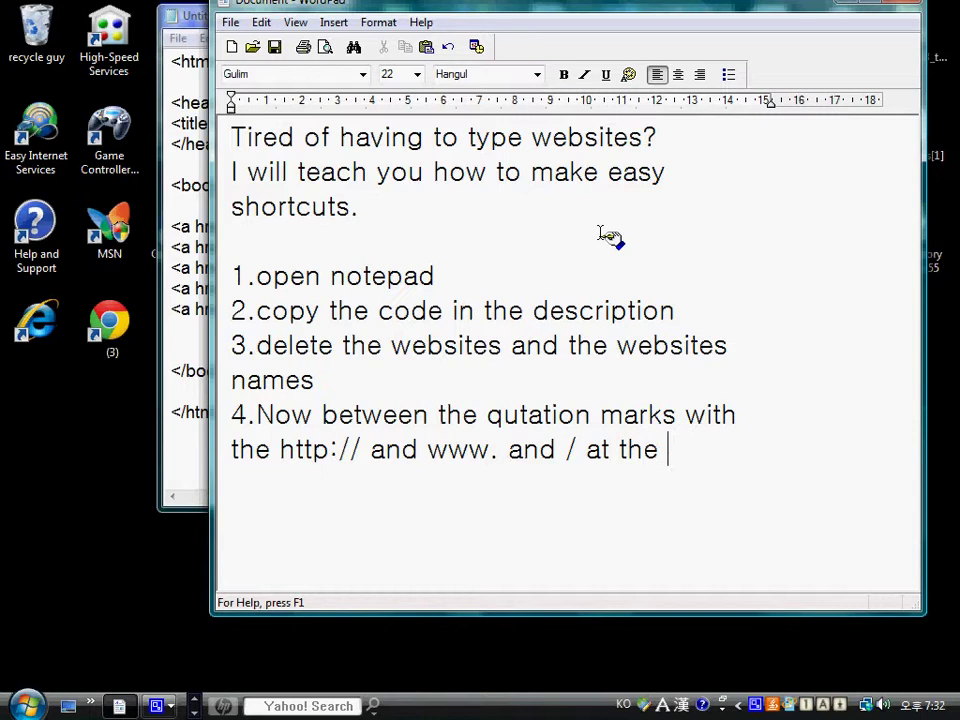
pyautogui.write('d')
# Delete the four extra link lines and fill the remaining link with yahoo.com and label yahoo.
pyautogui.click(195, 247)
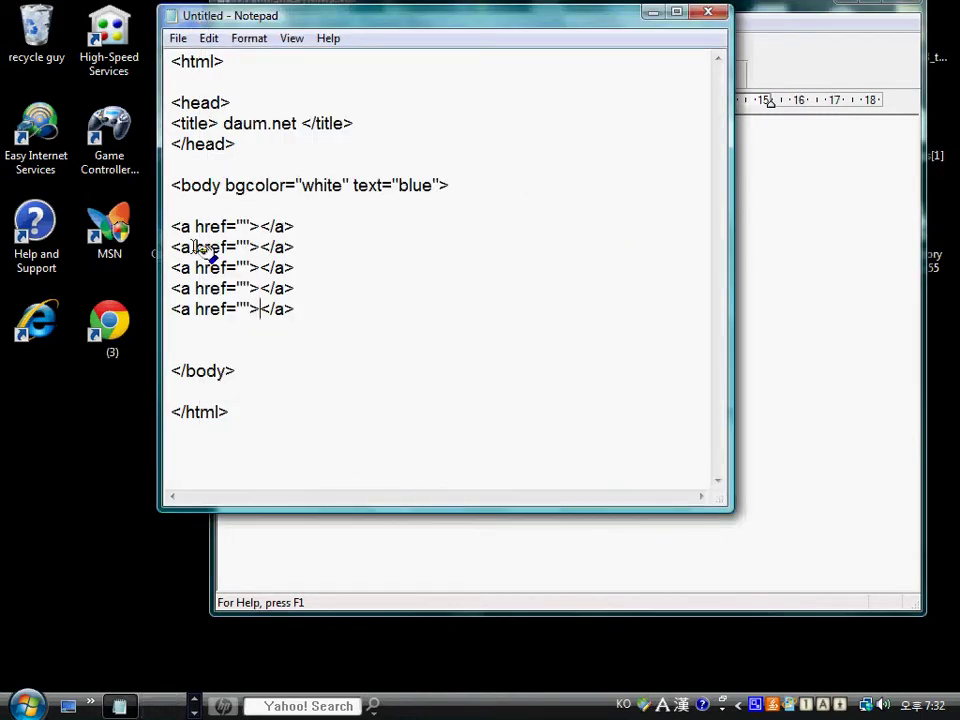
pyautogui.moveTo(176, 247); pyautogui.dragTo(294, 309)
pyautogui.press('Delete')
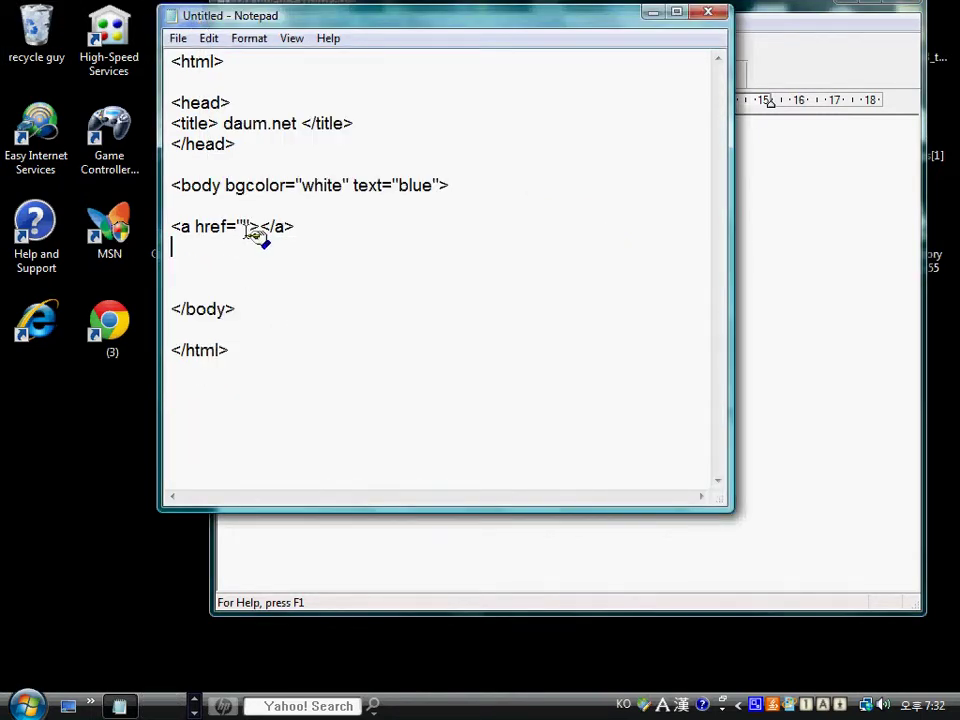
pyautogui.click(244, 226)
pyautogui.write('yahoo.com')
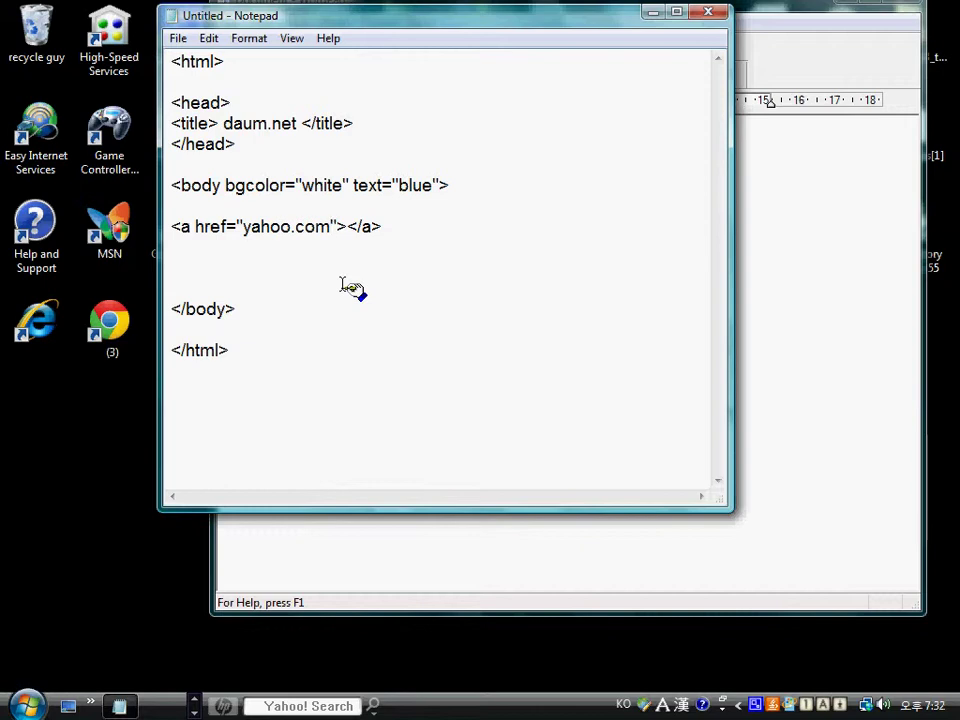
pyautogui.click(346, 226)
pyautogui.write('yah')
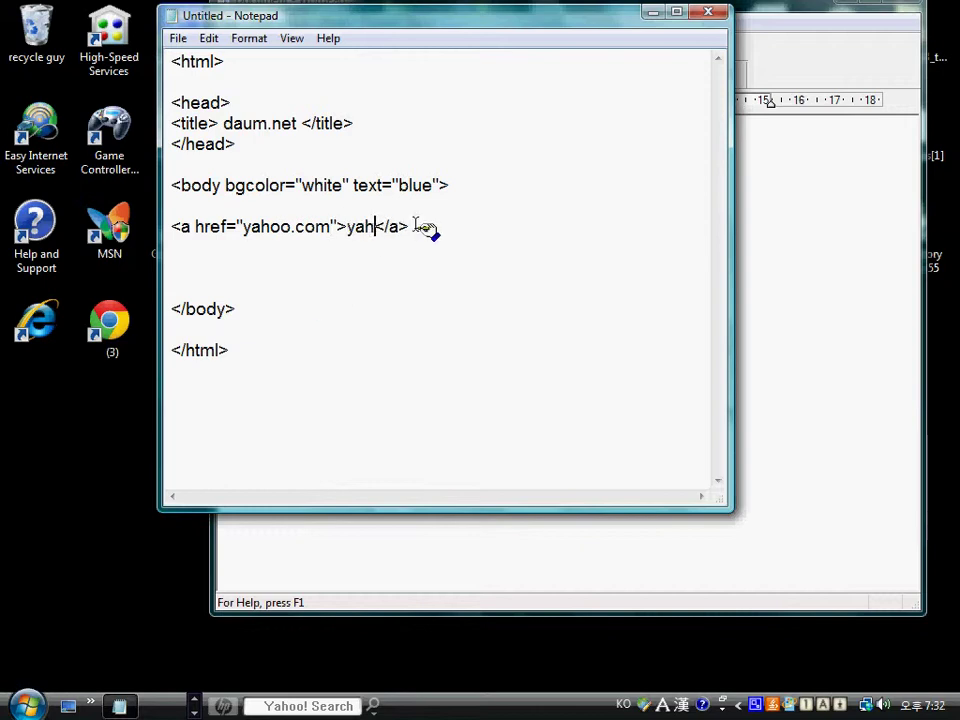
pyautogui.write('oo')
pyautogui.click(742, 45)
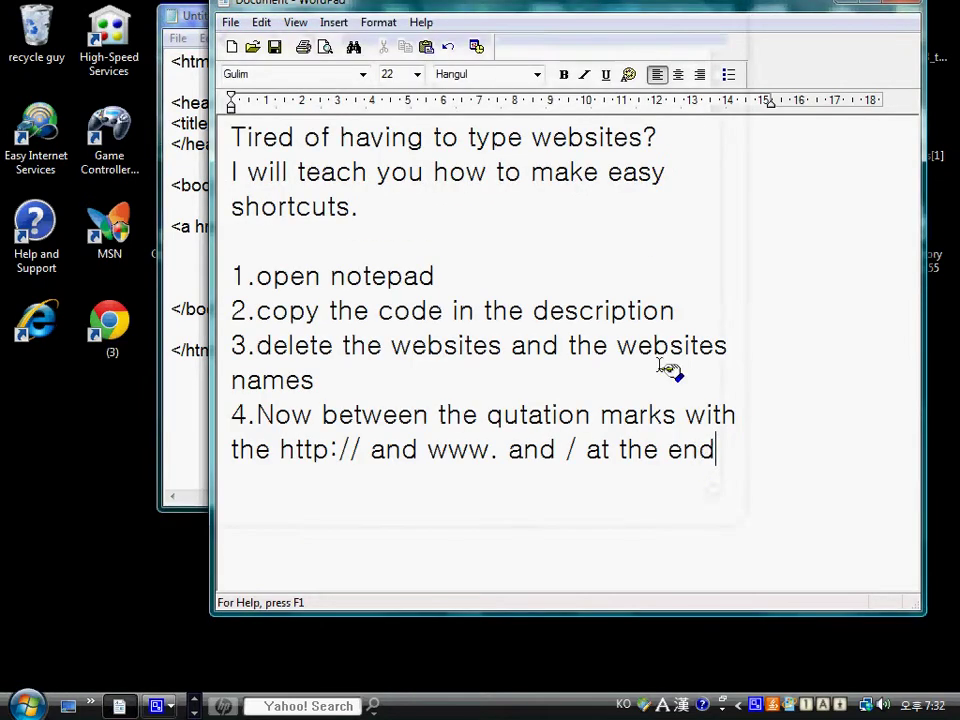
pyautogui.click(172, 16)
pyautogui.click(255, 226)
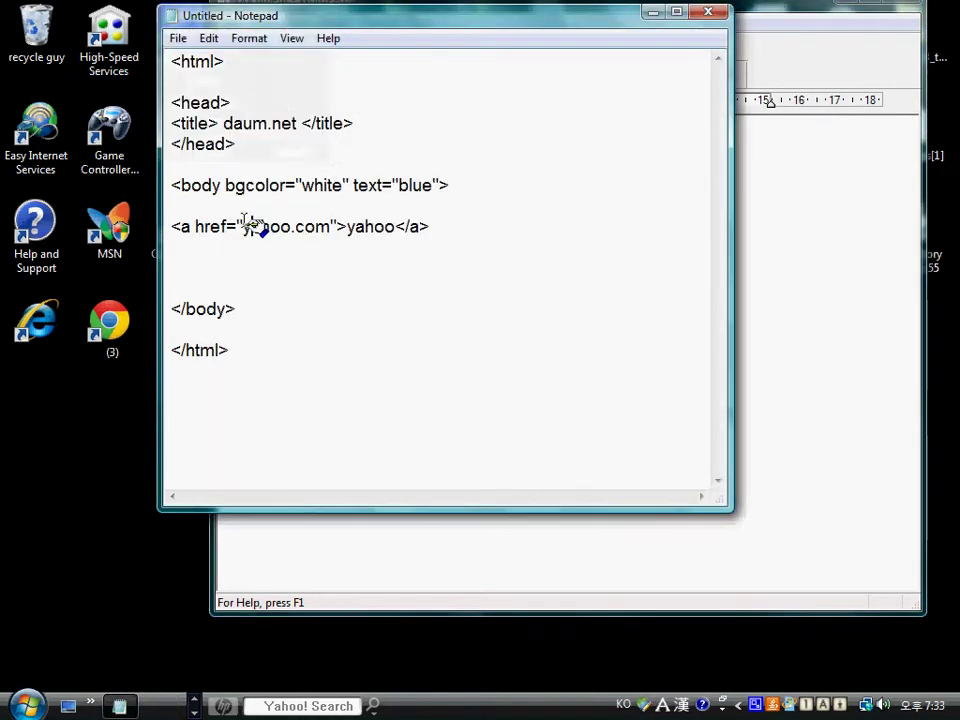
pyautogui.write('he')
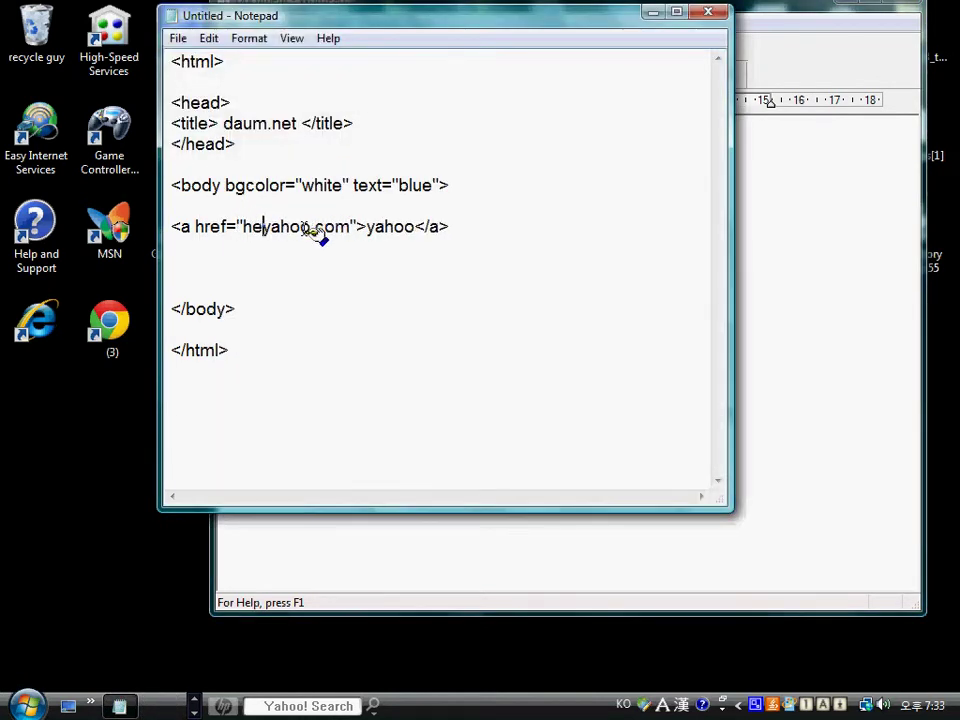
pyautogui.press('BackSpace')
pyautogui.write('ttp://')
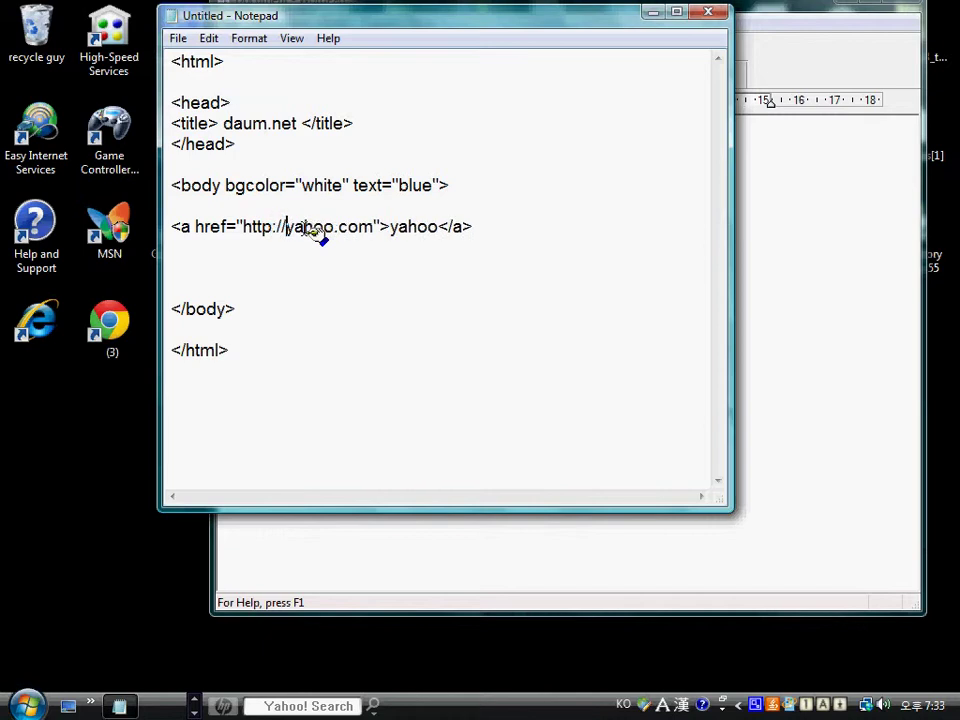
pyautogui.write('ww')
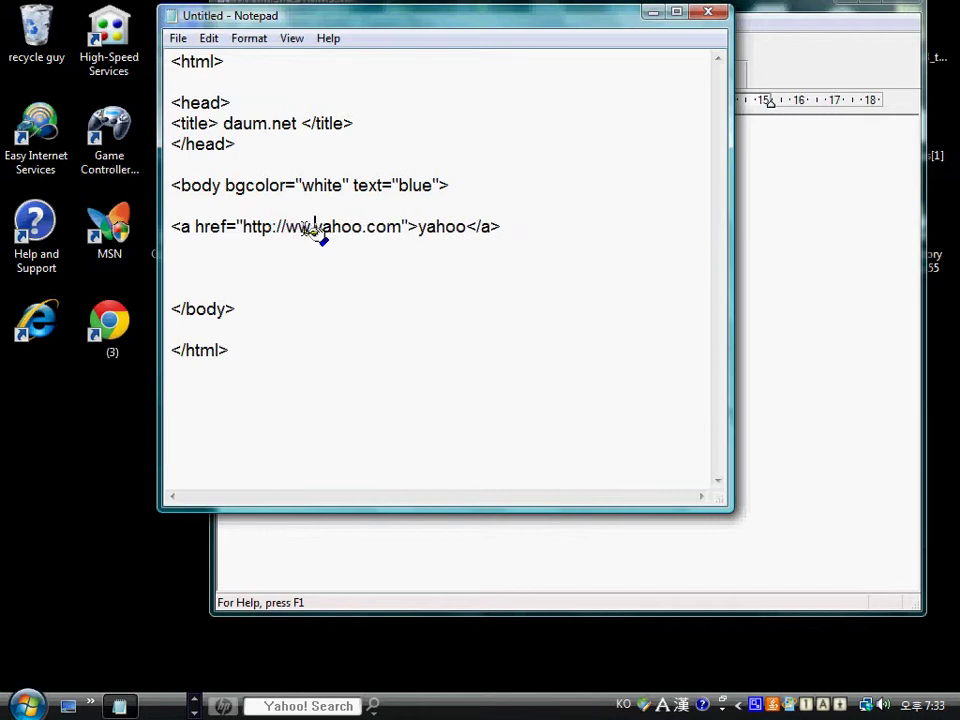
pyautogui.write('w.')
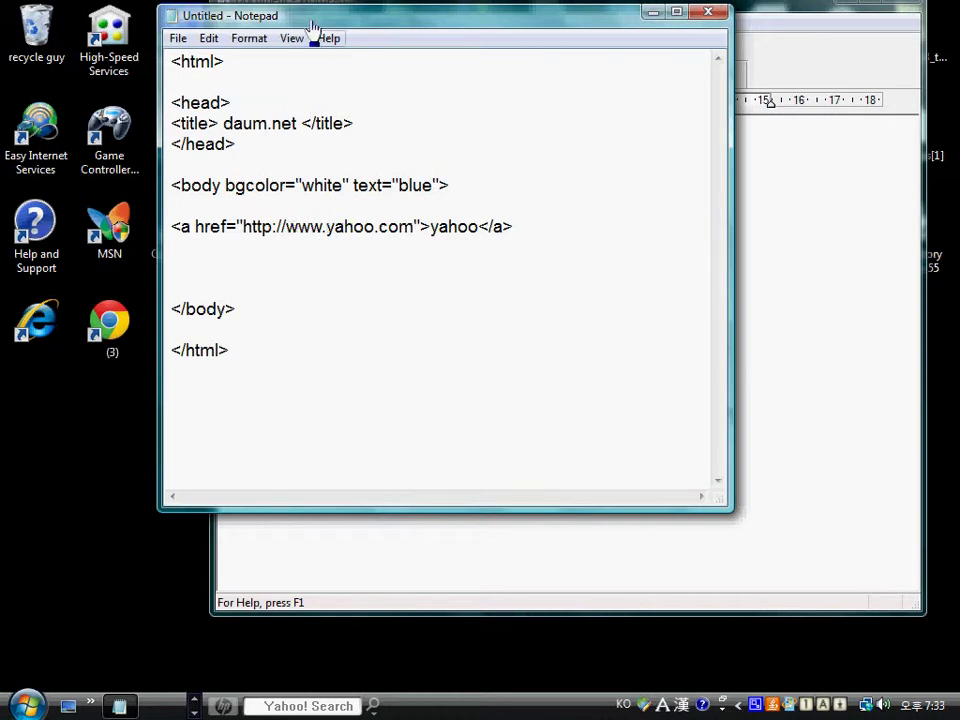
pyautogui.moveTo(315, 22); pyautogui.dragTo(312, 42)
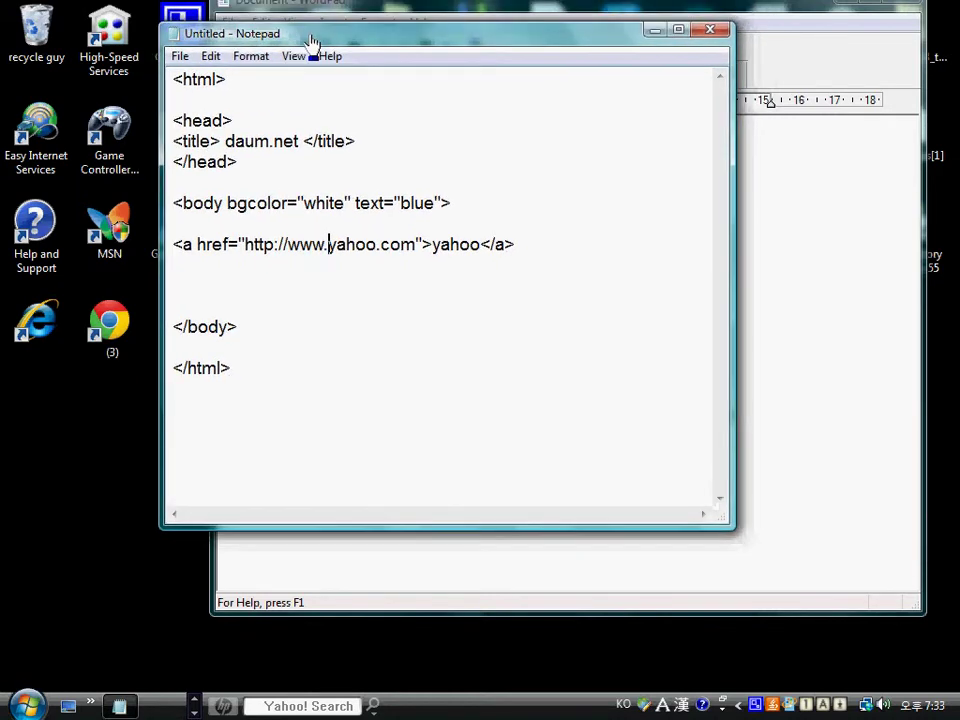
# Finish step 4 with 'and after the> right the name that you want to appear for the link'.
pyautogui.click(354, 10)
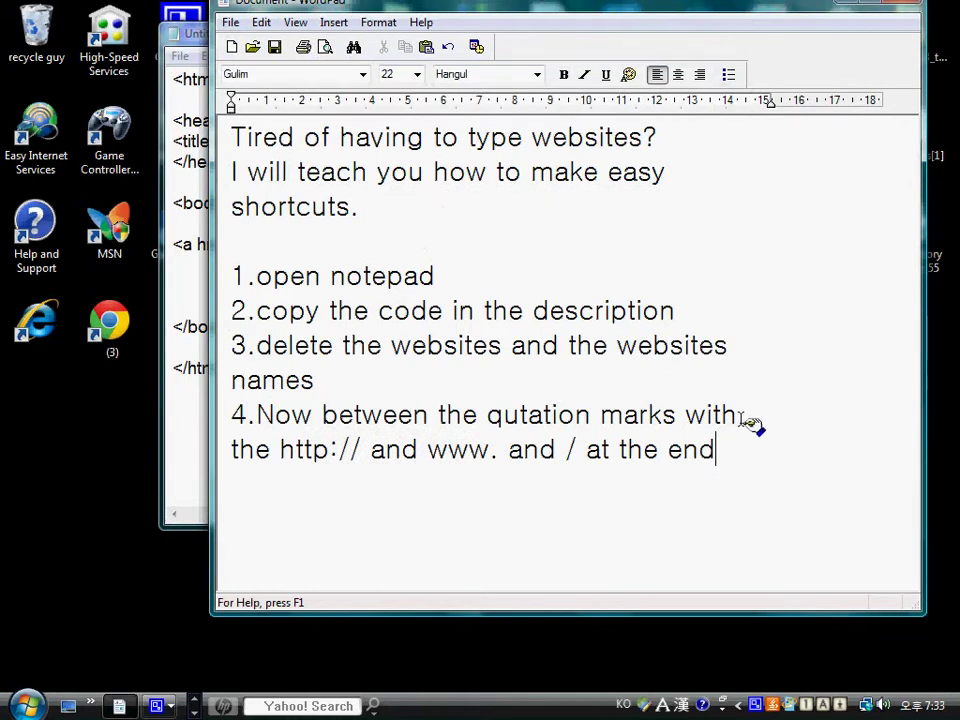
pyautogui.write('and ')
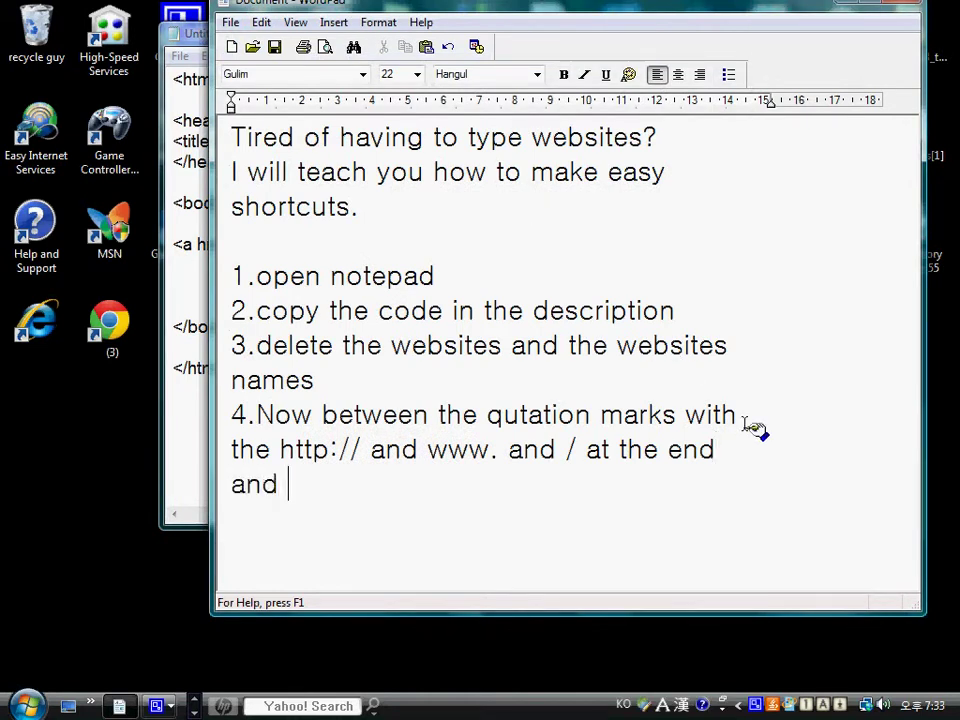
pyautogui.write('after')
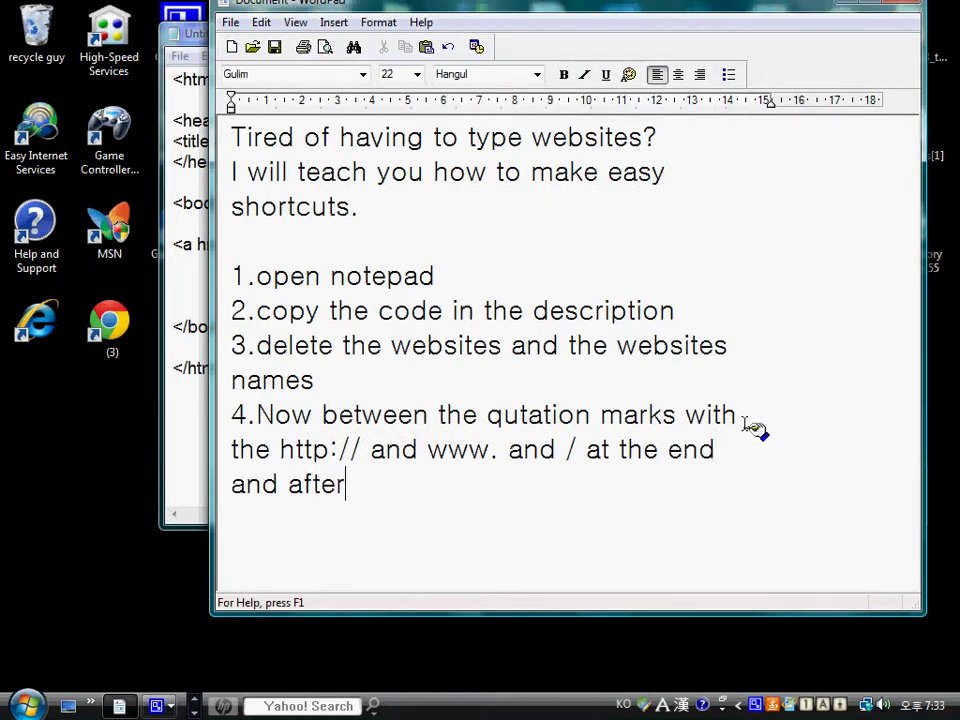
pyautogui.write(' the')
pyautogui.click(170, 33)
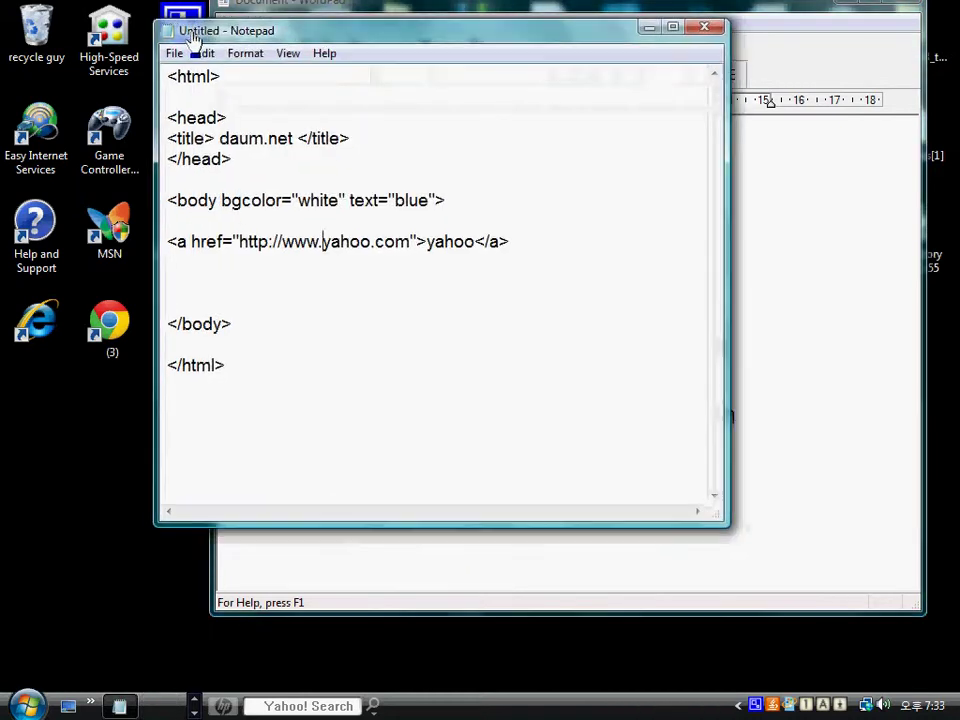
pyautogui.click(505, 12)
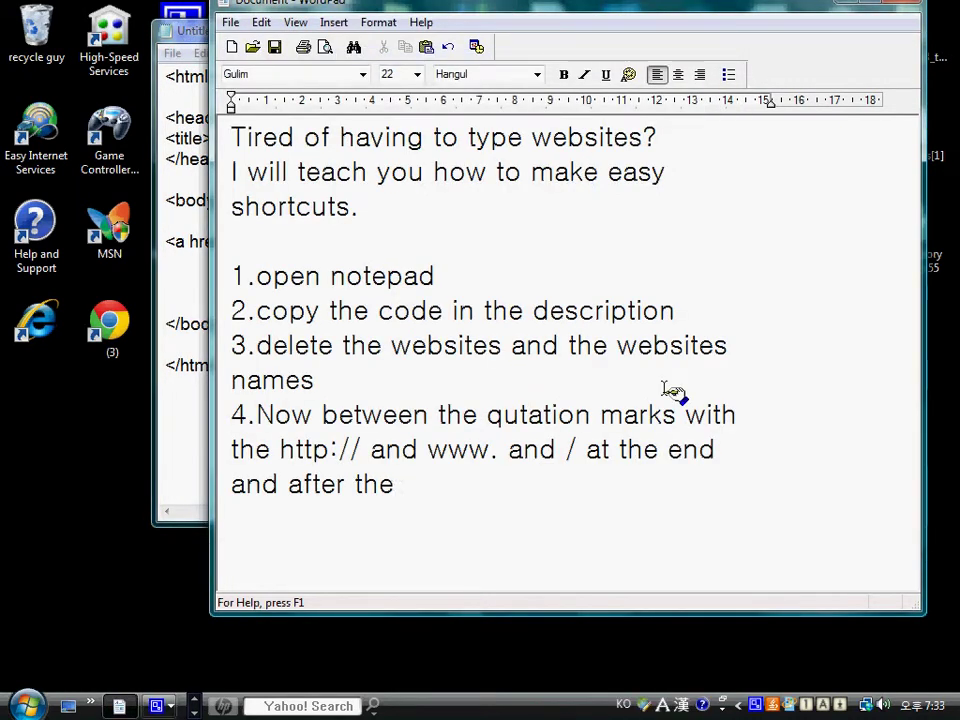
pyautogui.write('> r')
pyautogui.write('ight the')
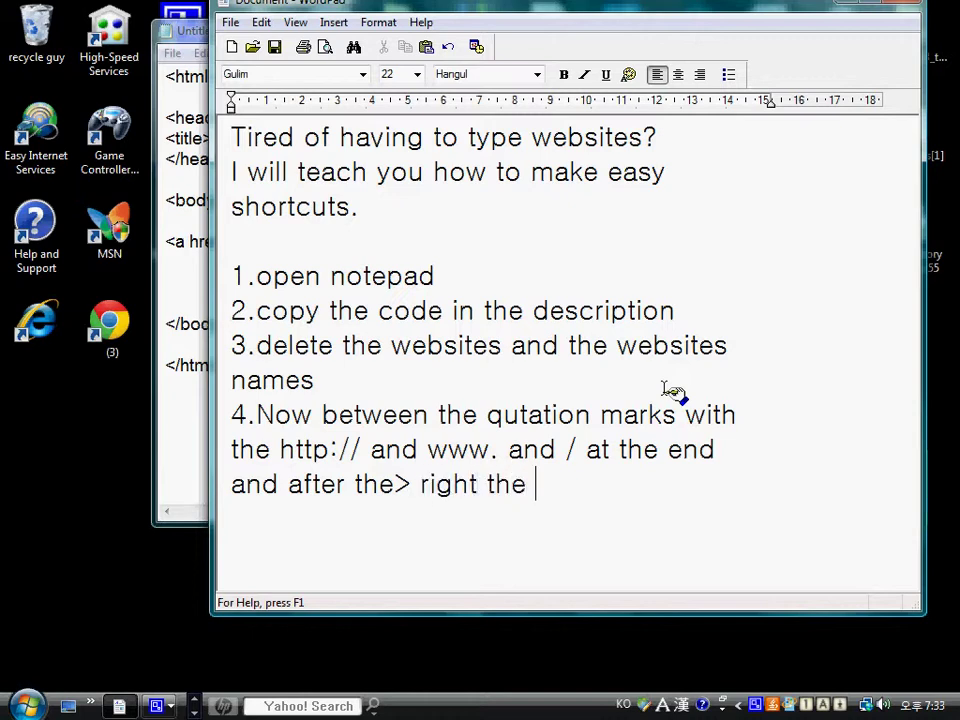
pyautogui.write('namethat y')
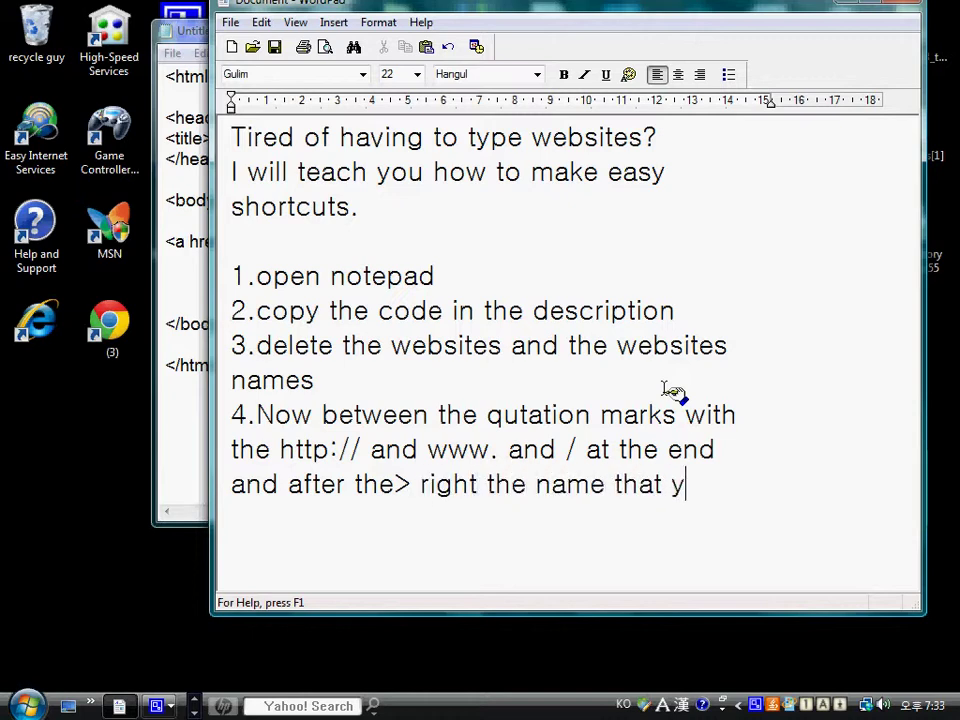
pyautogui.write('ou want to')
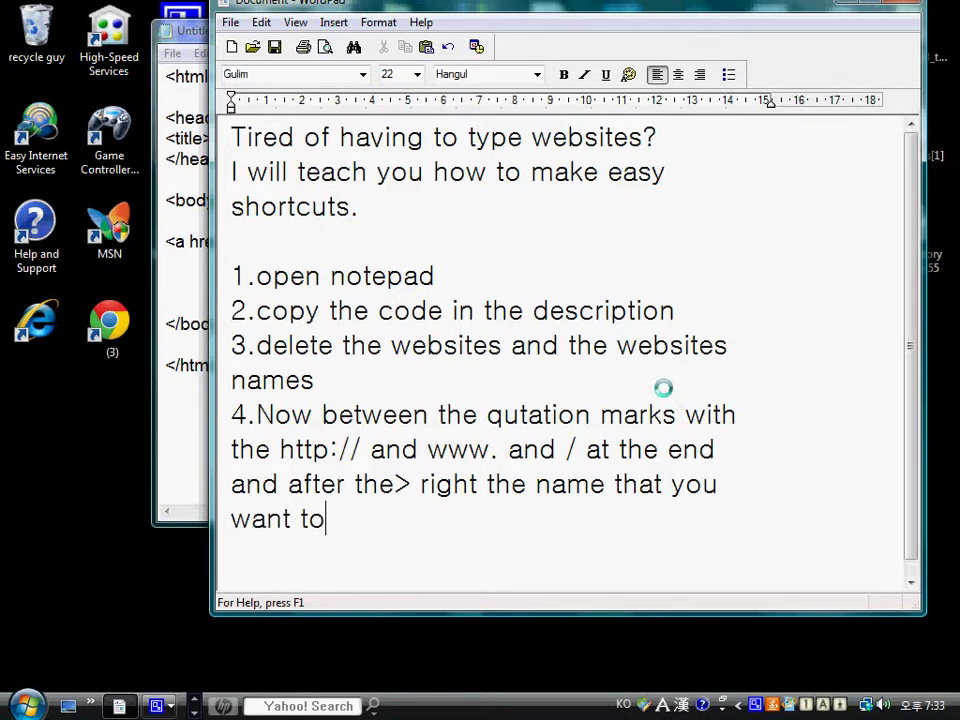
pyautogui.write(' appear fo')
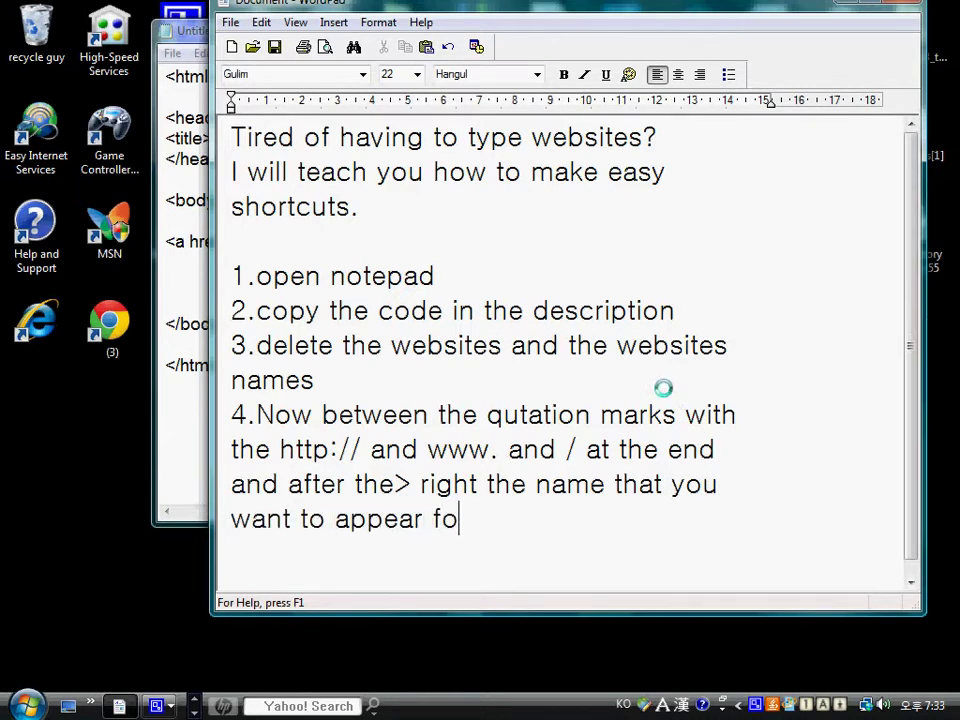
pyautogui.write('r thew')
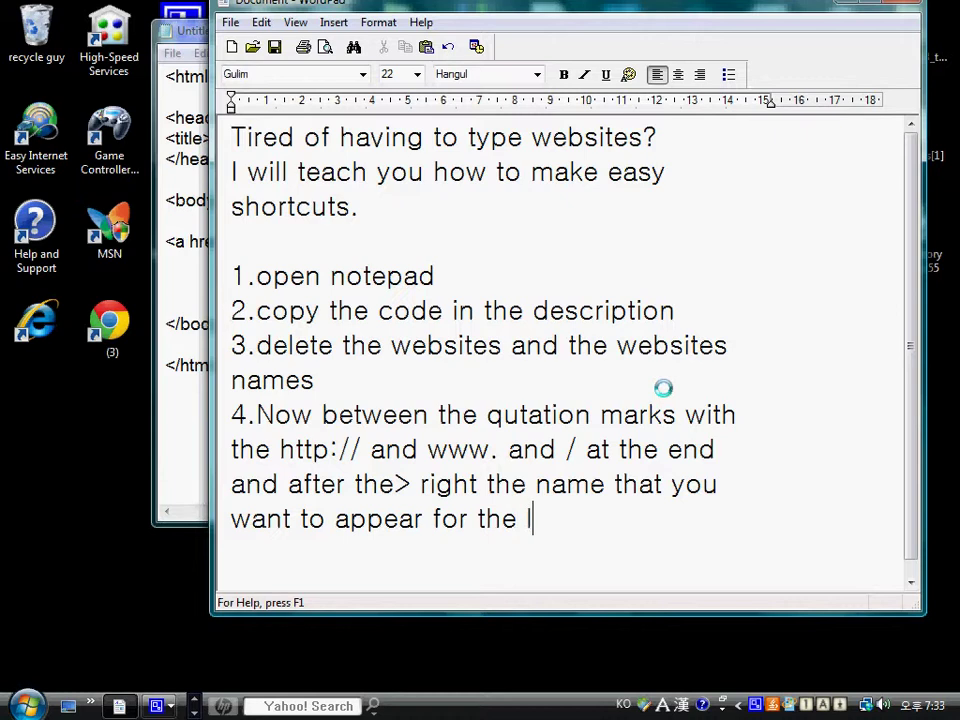
pyautogui.write('ink')
pyautogui.press('Return')
# Write step 5: 'save it all files and whatever you want.html make sure to put .html'.
pyautogui.write('5')
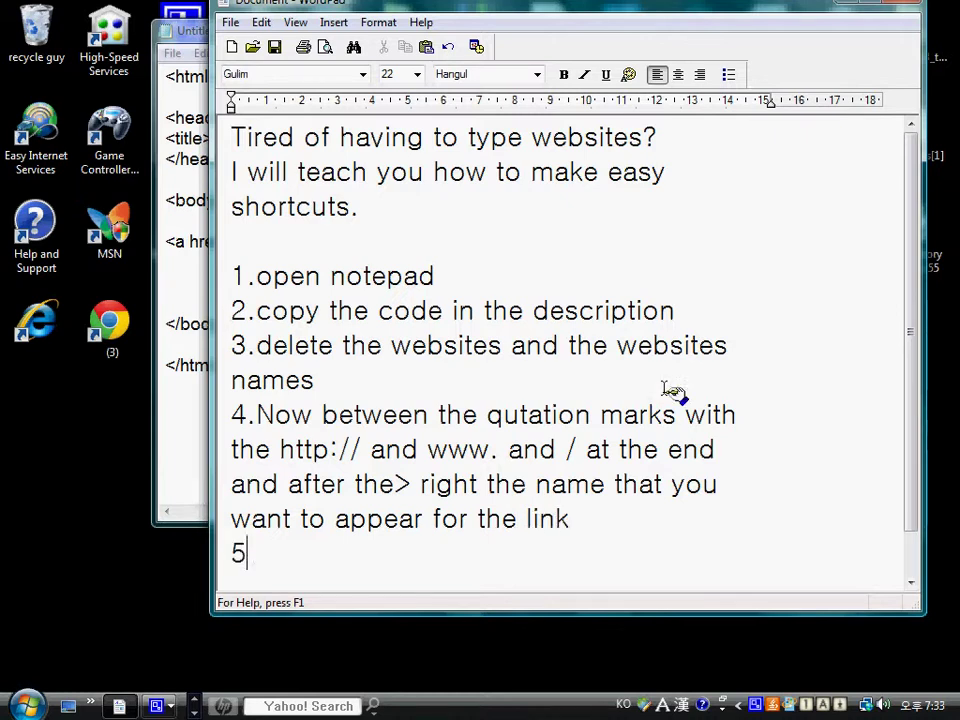
pyautogui.write('.save it')
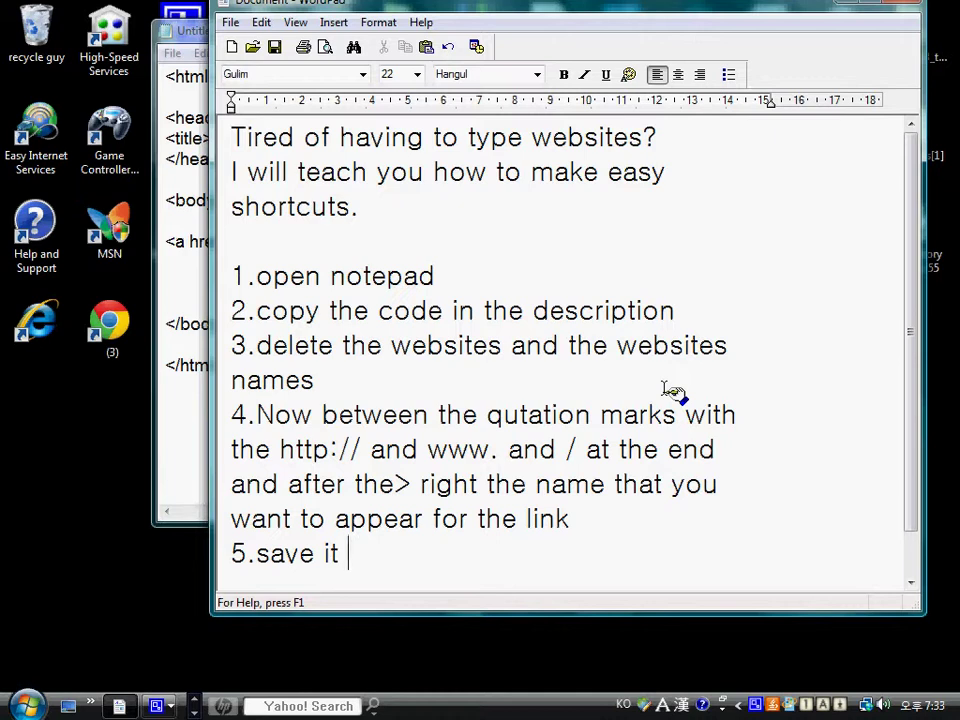
pyautogui.write('all')
pyautogui.write(' files and')
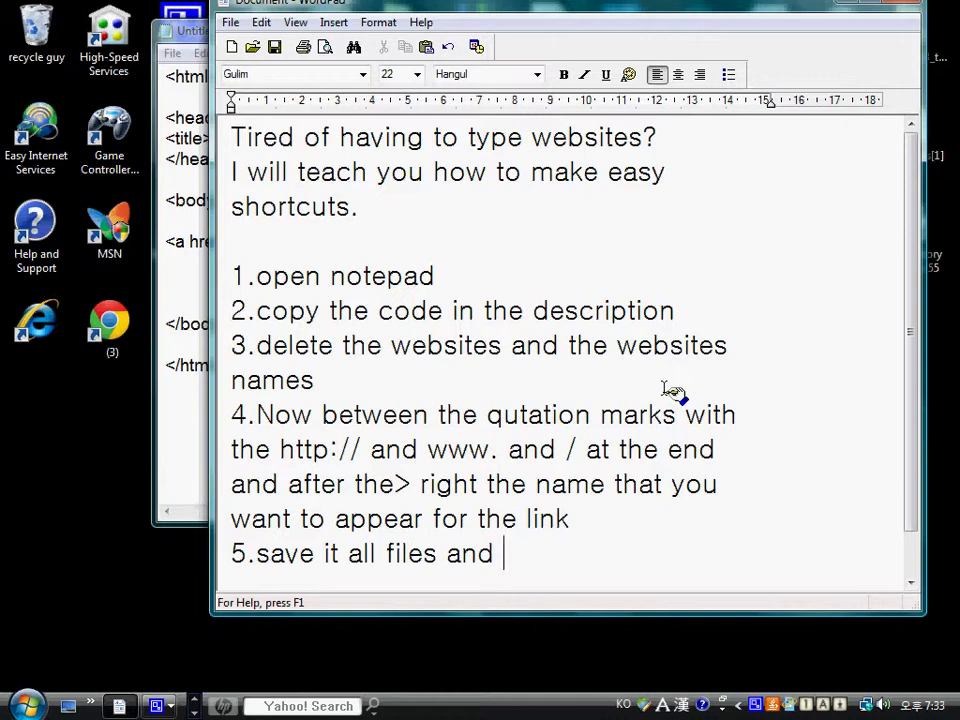
pyautogui.write('fui')
pyautogui.write('hatev')
pyautogui.write('er')
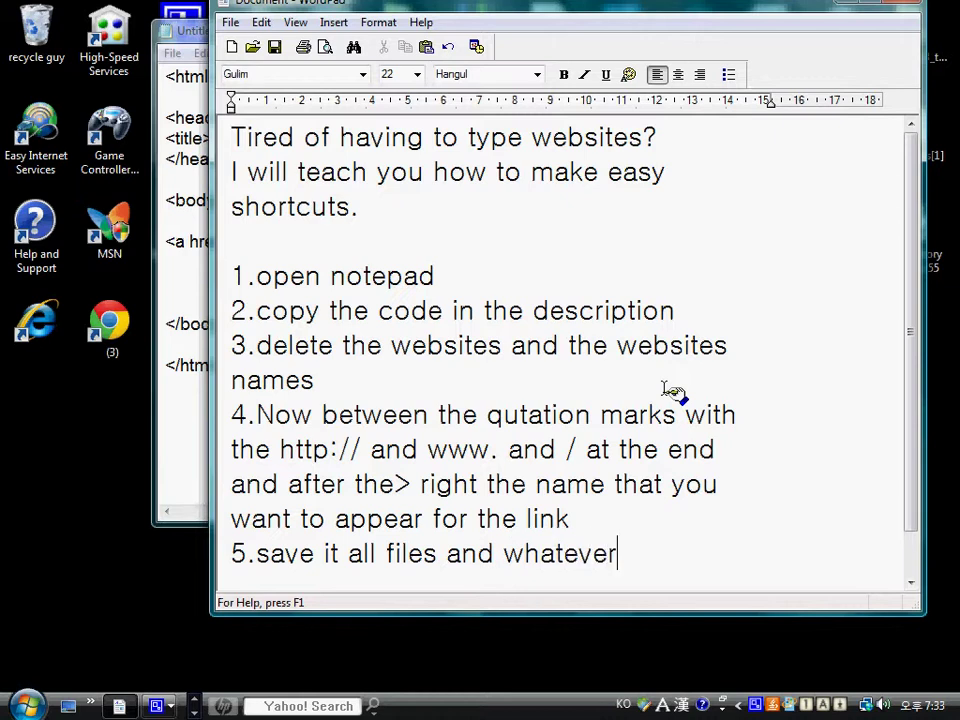
pyautogui.write('you want.')
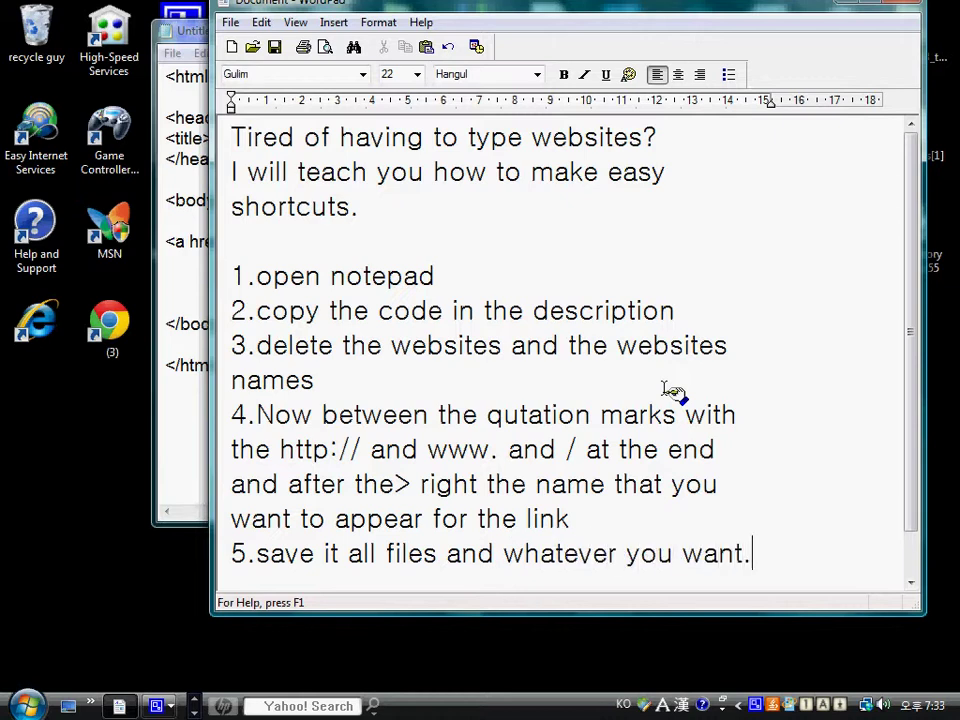
pyautogui.write('html')
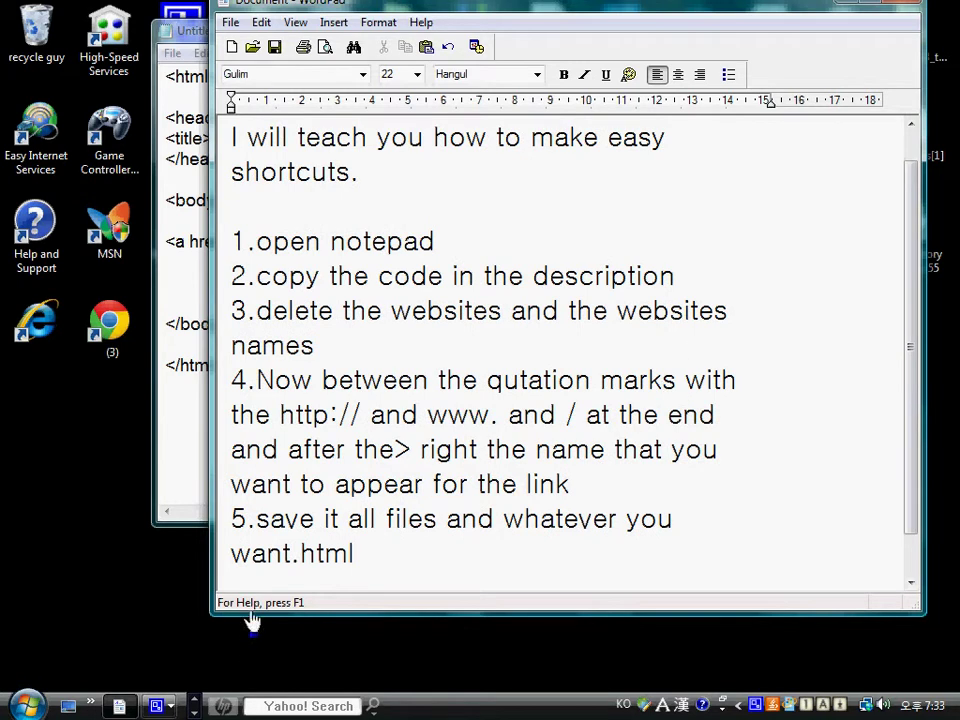
pyautogui.doubleClick(317, 551)
pyautogui.click(380, 555)
pyautogui.write('ake sure to ')
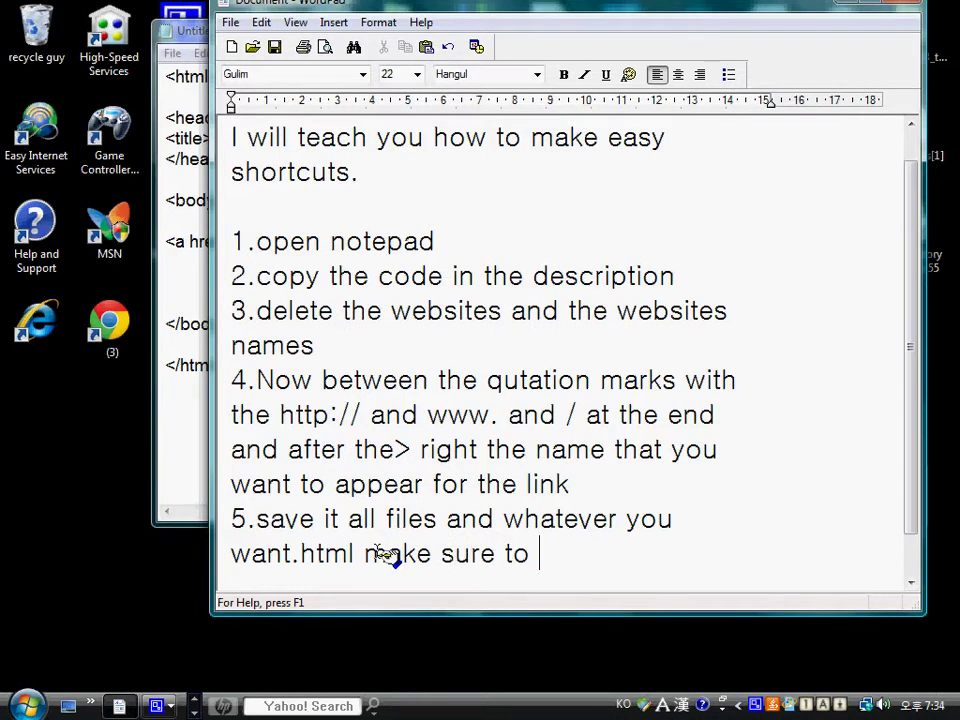
pyautogui.write('put .h')
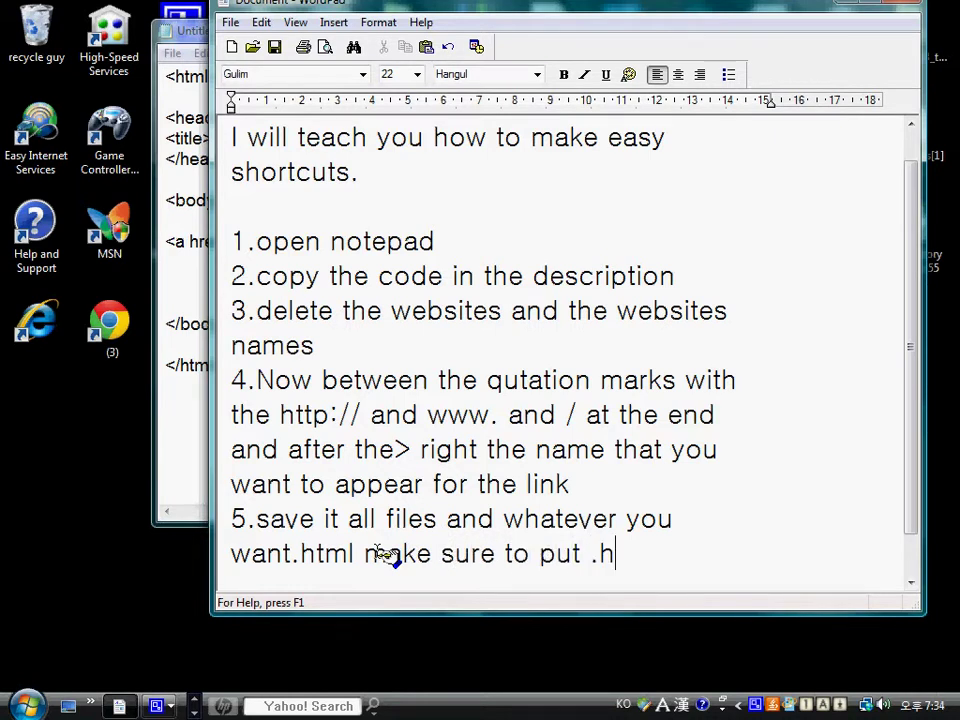
pyautogui.press('BackSpace')
pyautogui.press('BackSpace')
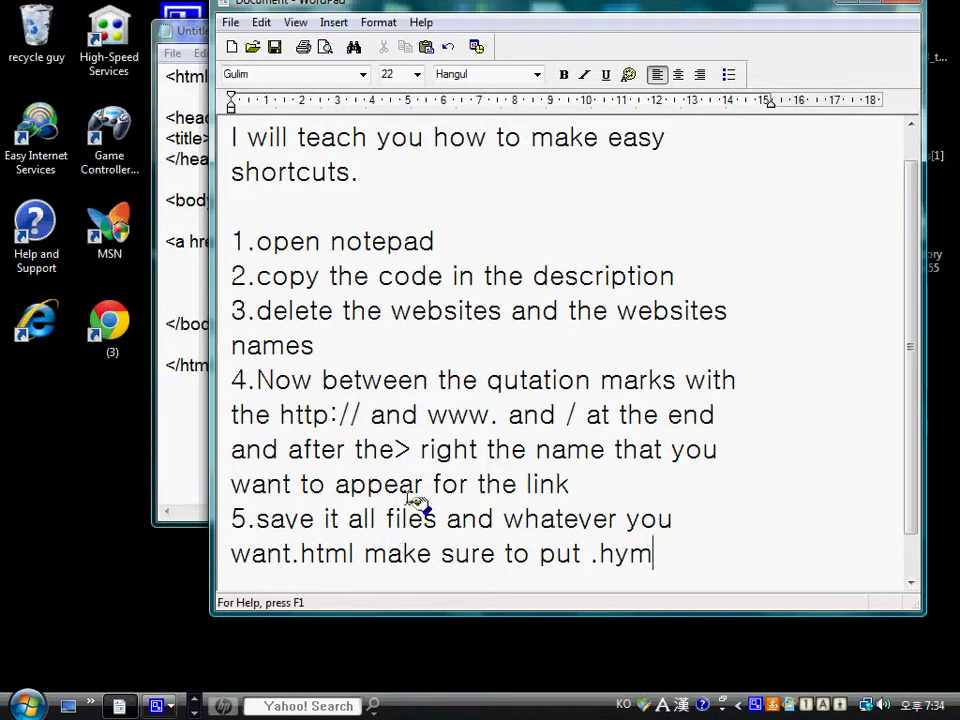
pyautogui.press('BackSpace')
# Complete '.html' in WordPad, then save the Notepad code as website.html with All Files type.
pyautogui.write('tml')
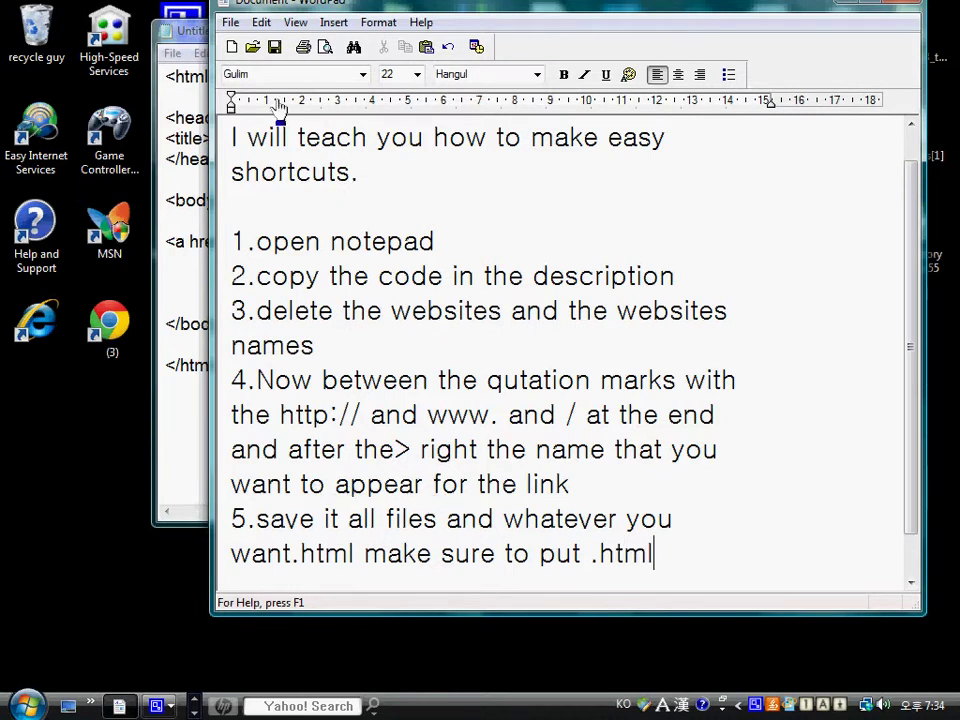
pyautogui.click(186, 52)
pyautogui.click(186, 52)
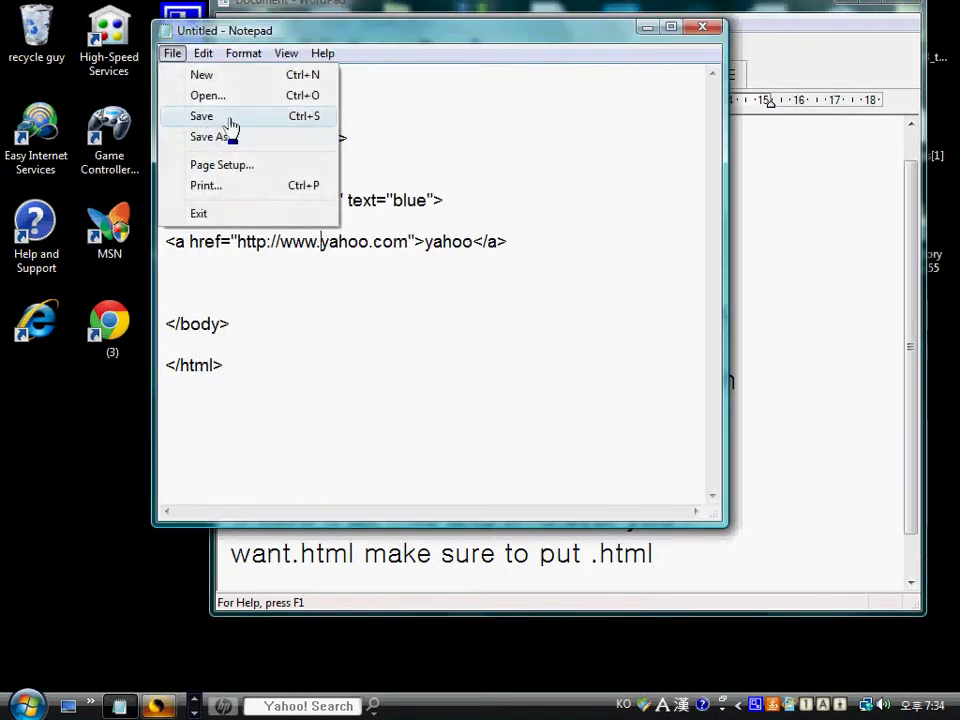
pyautogui.click(226, 118)
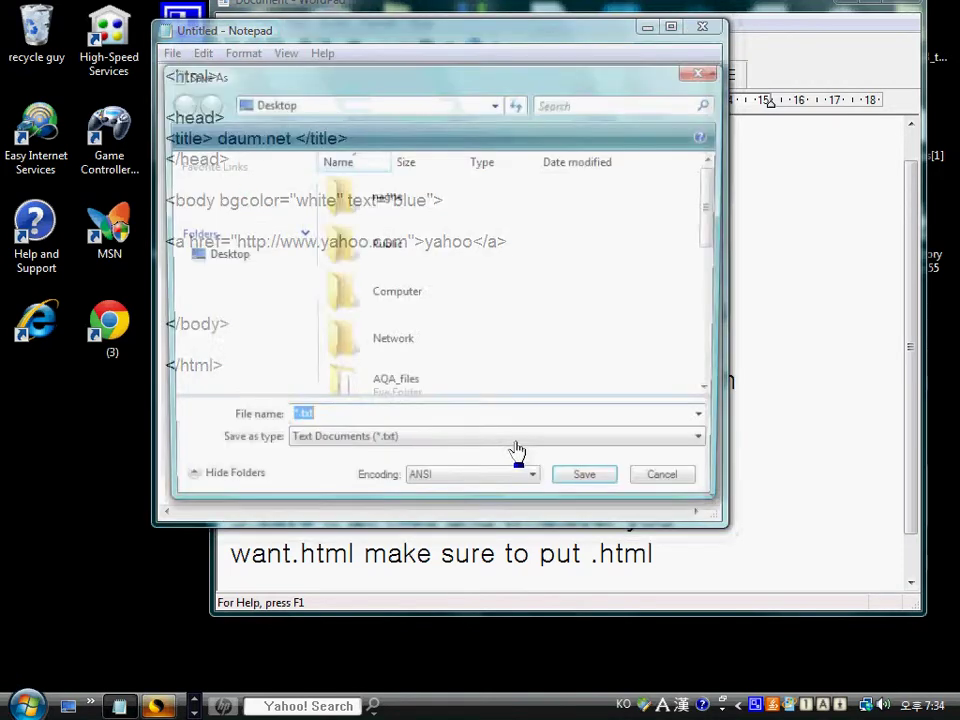
pyautogui.click(484, 446)
pyautogui.click(472, 478)
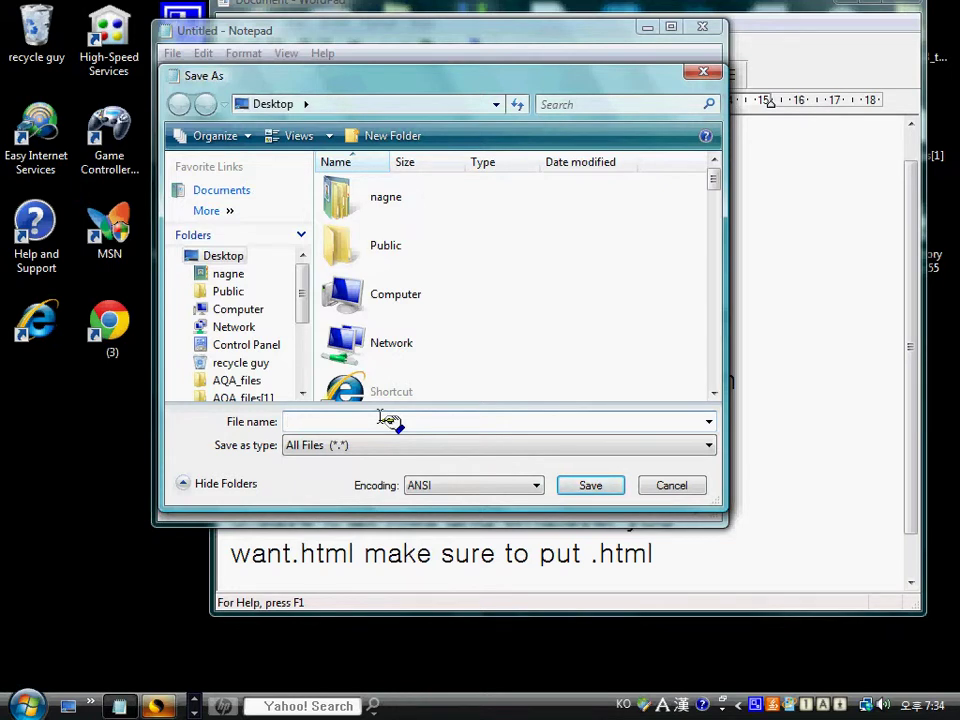
pyautogui.write('web')
pyautogui.write('te.')
pyautogui.write('l')
pyautogui.click(606, 489)
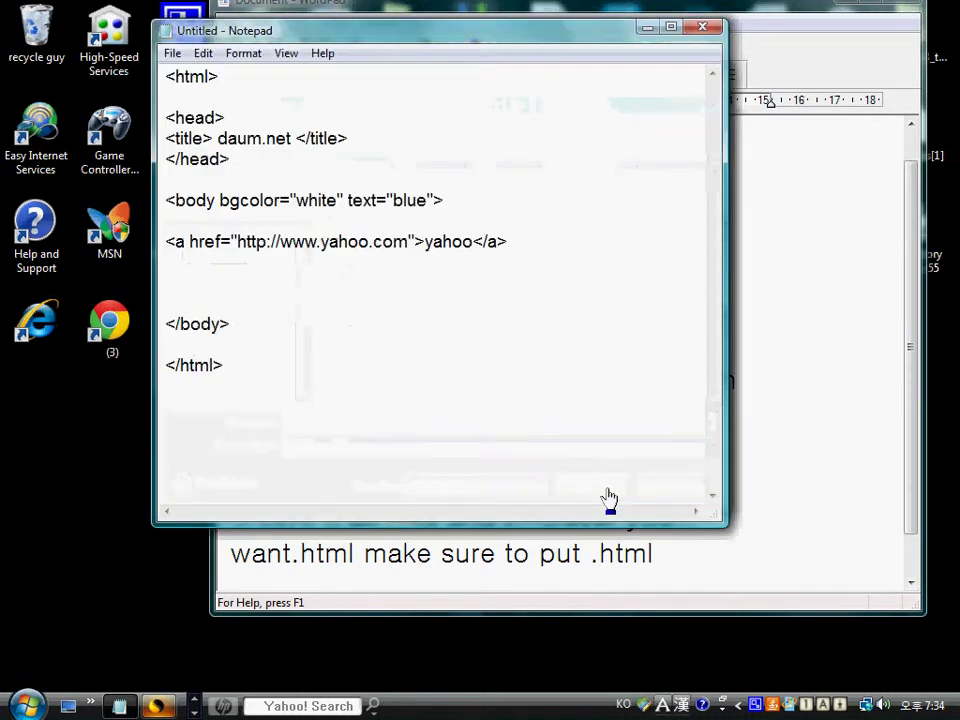
# Minimize Notepad and add a line under step 5 about opening your file in the browser.
pyautogui.click(648, 28)
pyautogui.moveTo(621, 17); pyautogui.dragTo(589, 22)
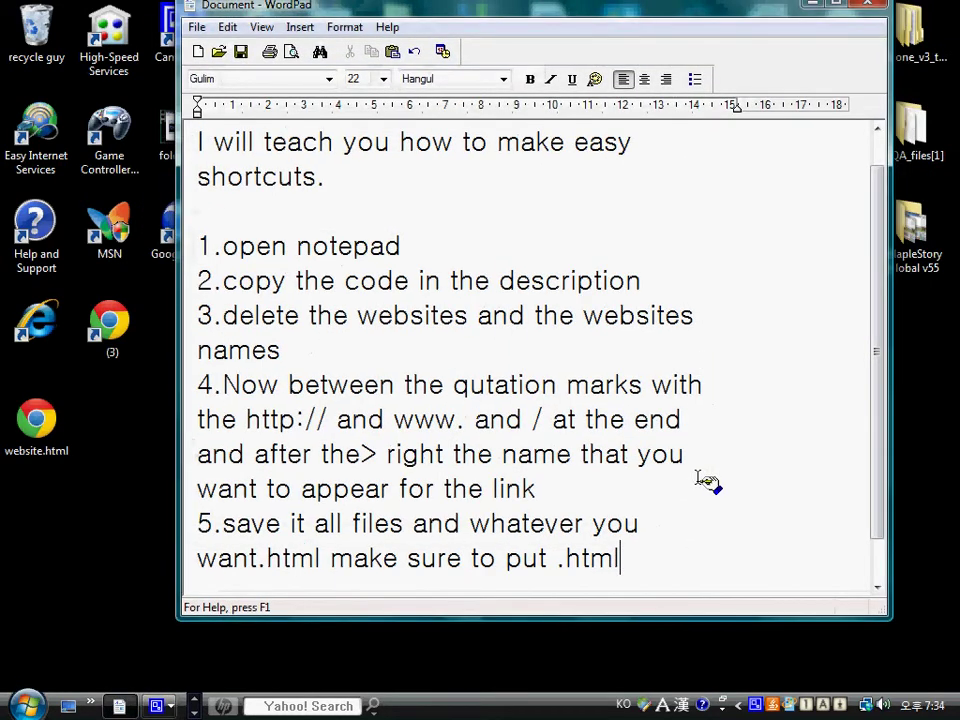
pyautogui.press('Return')
pyautogui.write('no')
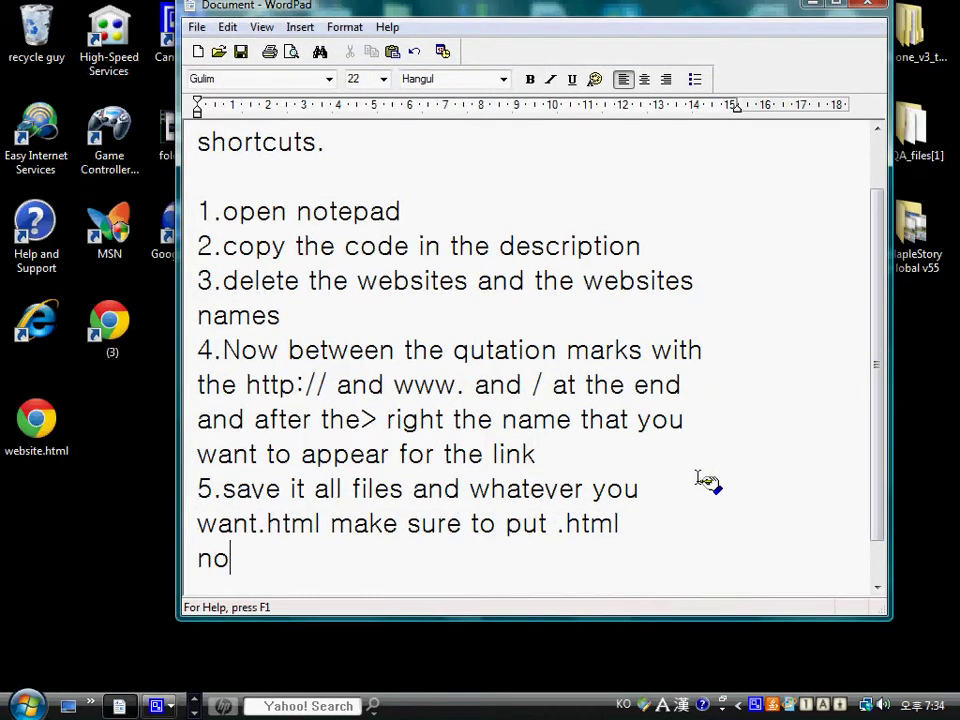
pyautogui.write('w right cl')
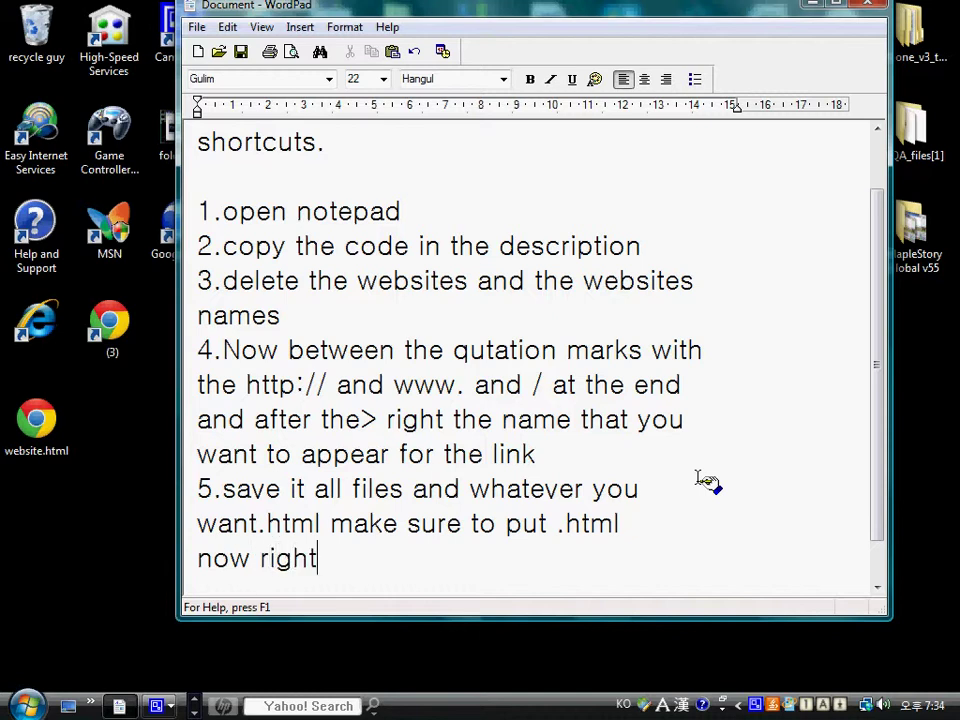
pyautogui.write('ick your')
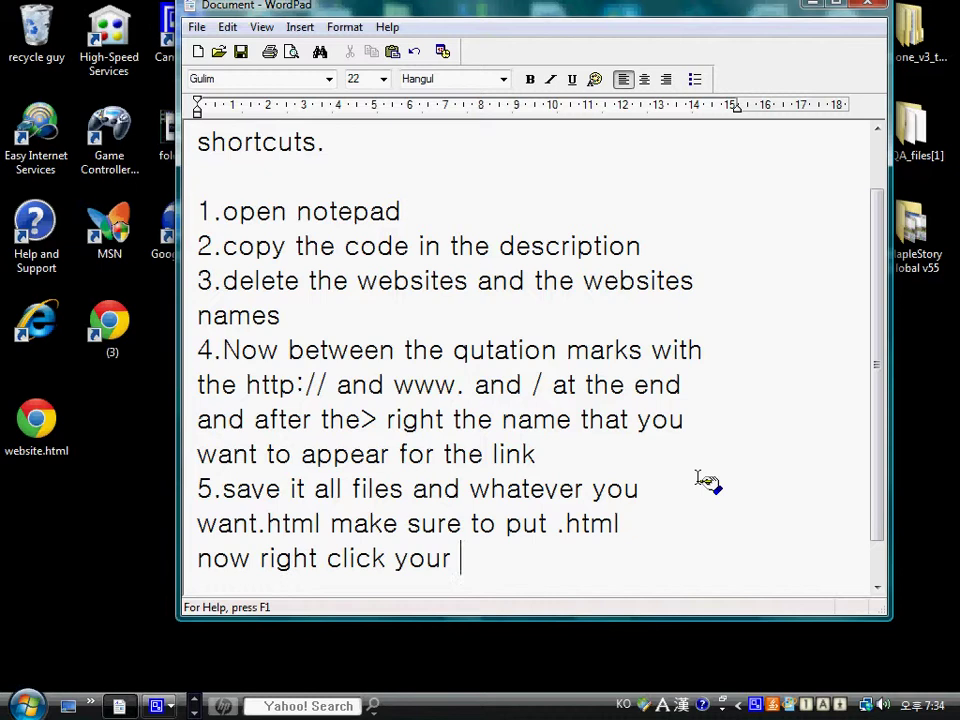
pyautogui.press('BackSpace')
pyautogui.press('BackSpace')
pyautogui.press('BackSpace')
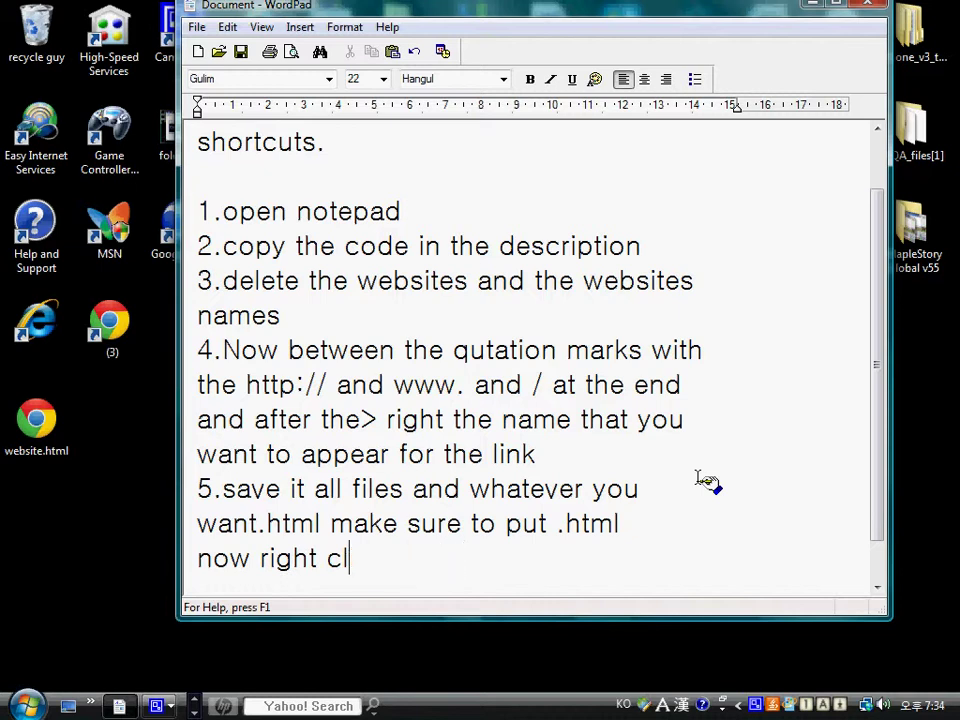
pyautogui.press('BackSpace')
pyautogui.press('BackSpace')
pyautogui.press('BackSpace')
pyautogui.press('BackSpace')
pyautogui.press('BackSpace')
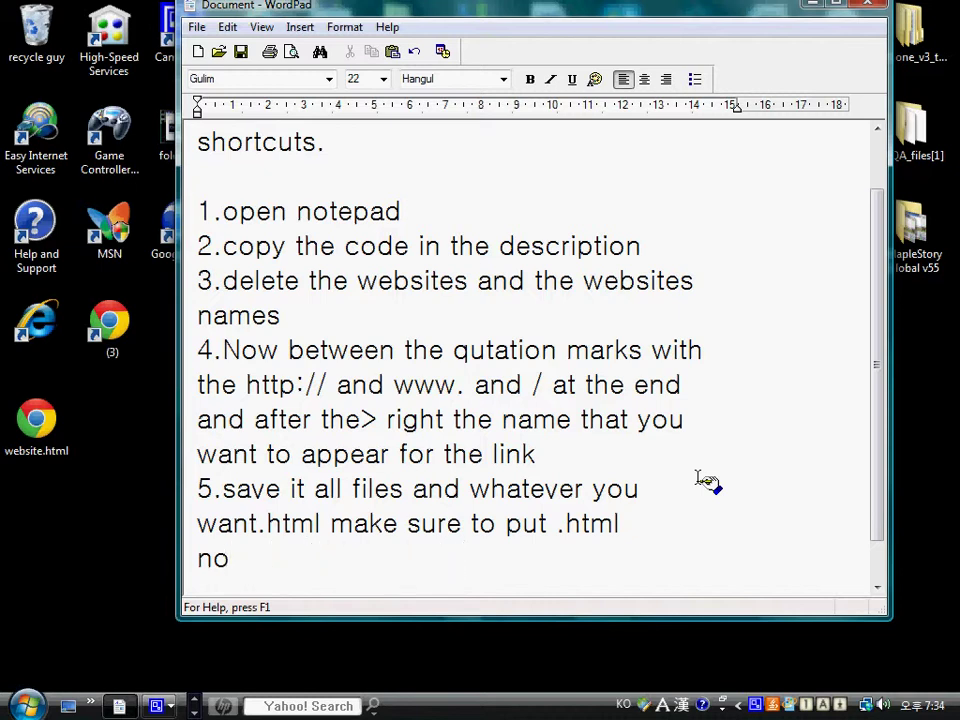
pyautogui.write('open your ')
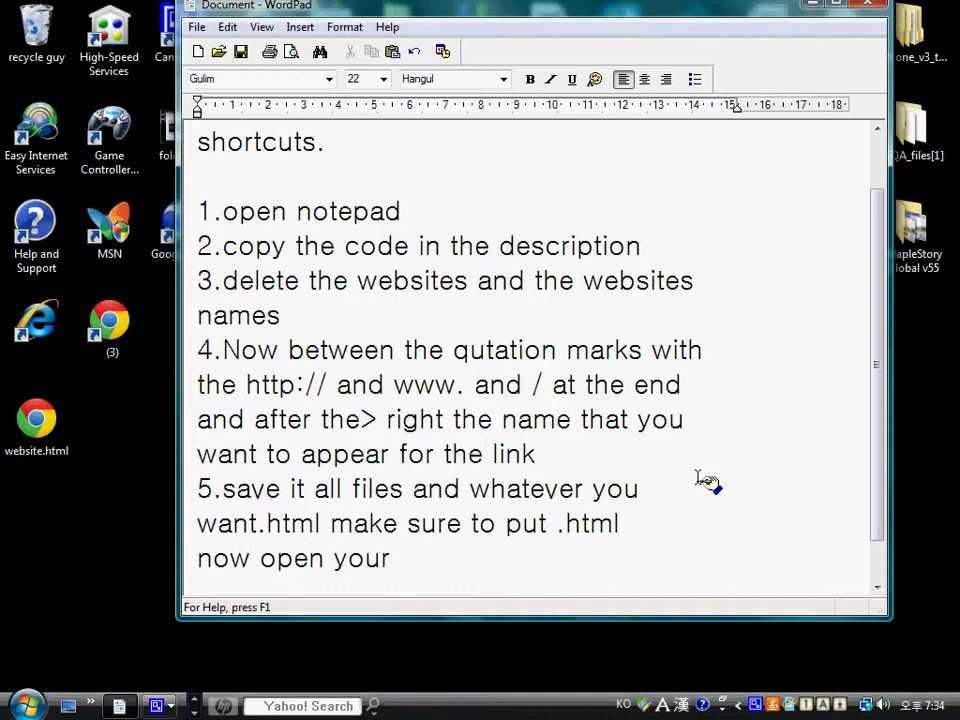
pyautogui.write('file')
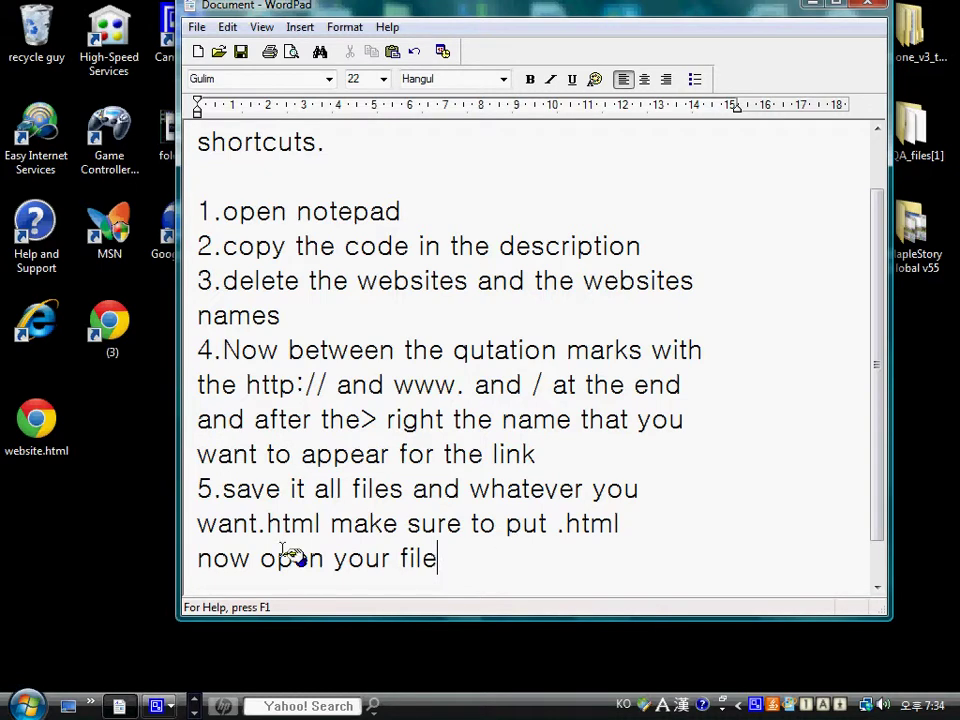
pyautogui.write(' shou')
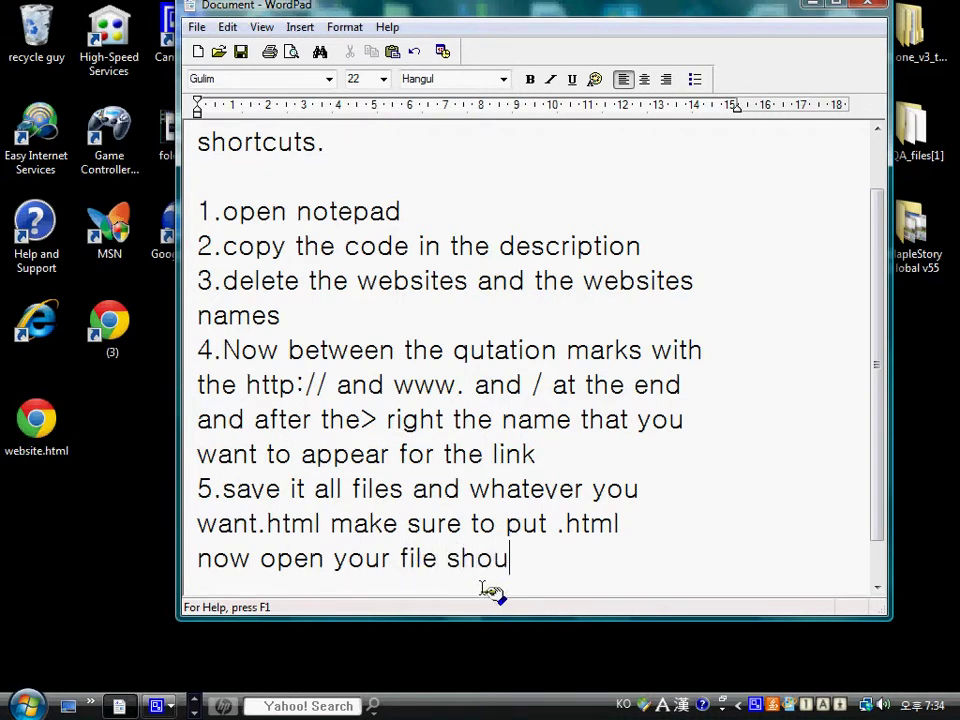
pyautogui.write('ld be you')
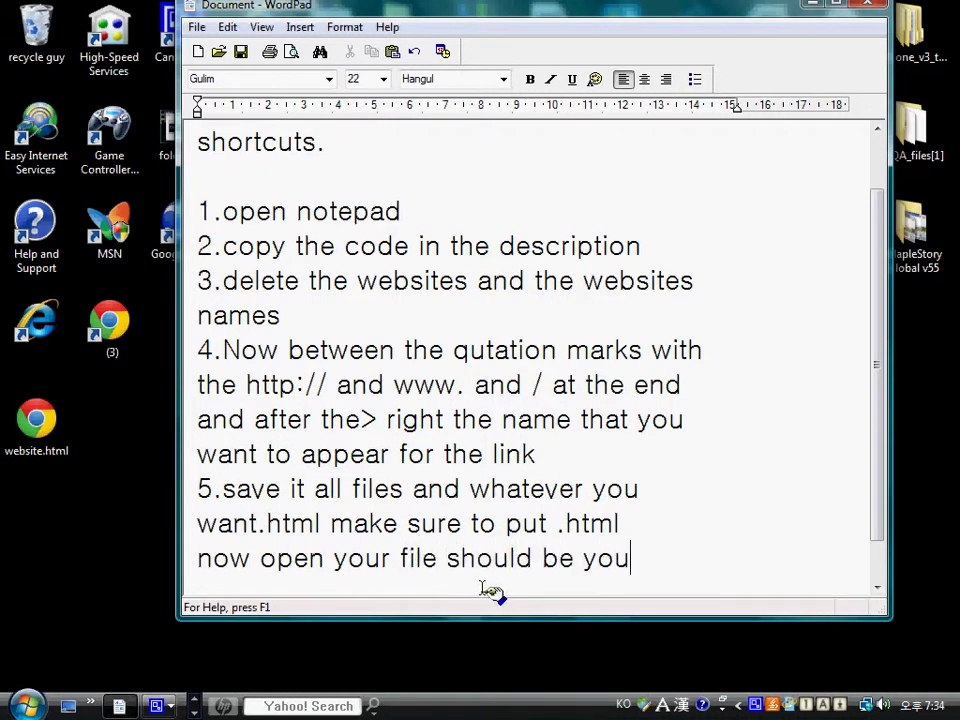
pyautogui.write('r brow')
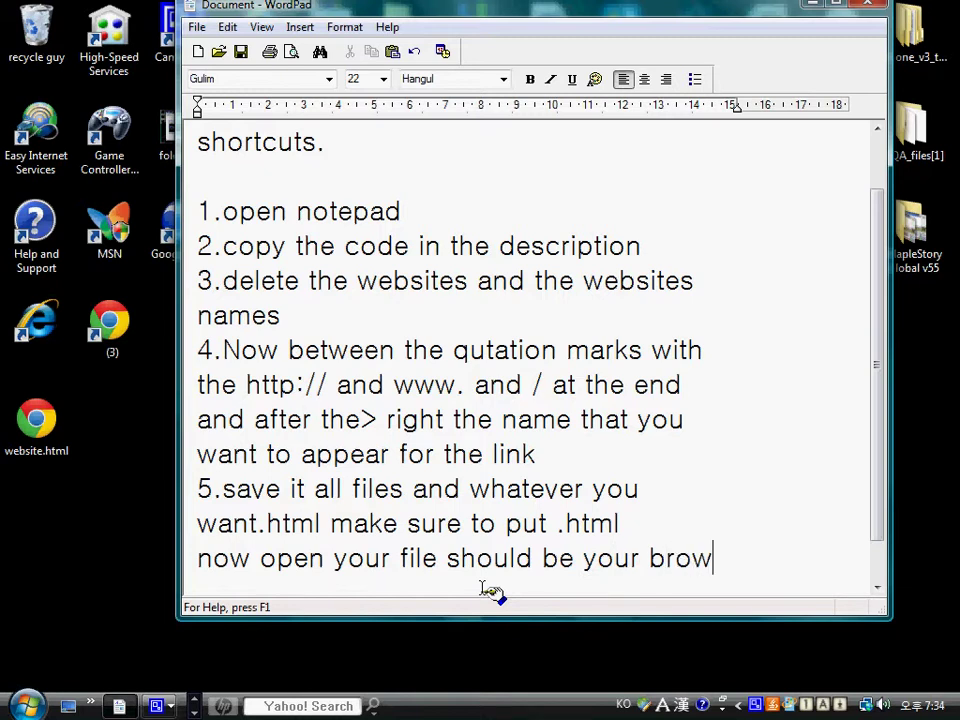
pyautogui.write('ser')
# Open website.html from the desktop in Chrome and follow its yahoo link to Yahoo's home page.
pyautogui.click(35, 440)
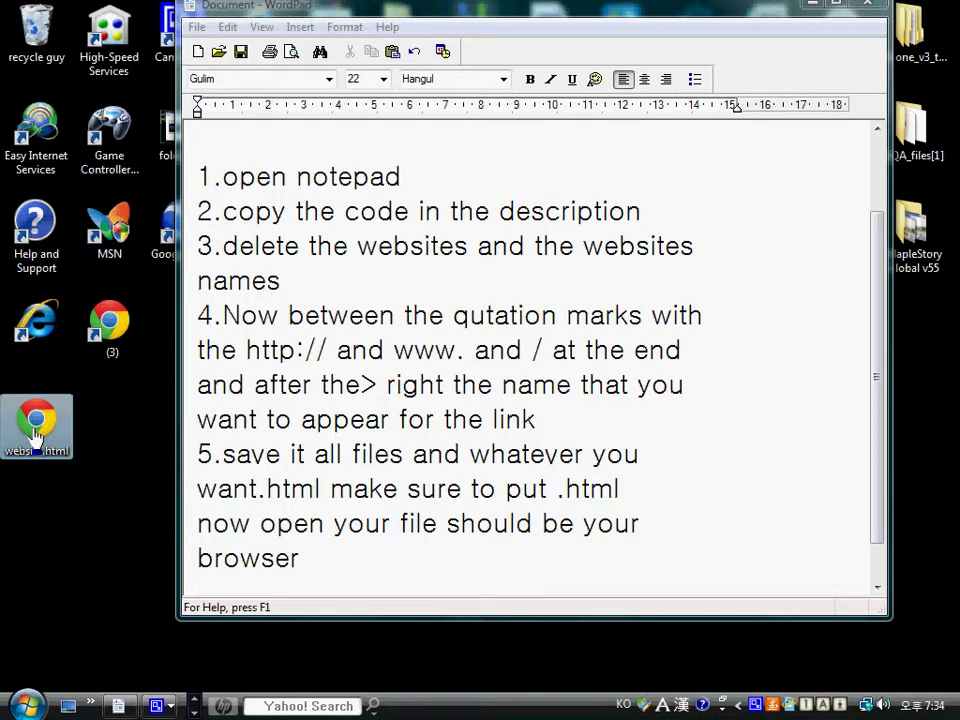
pyautogui.doubleClick(35, 437)
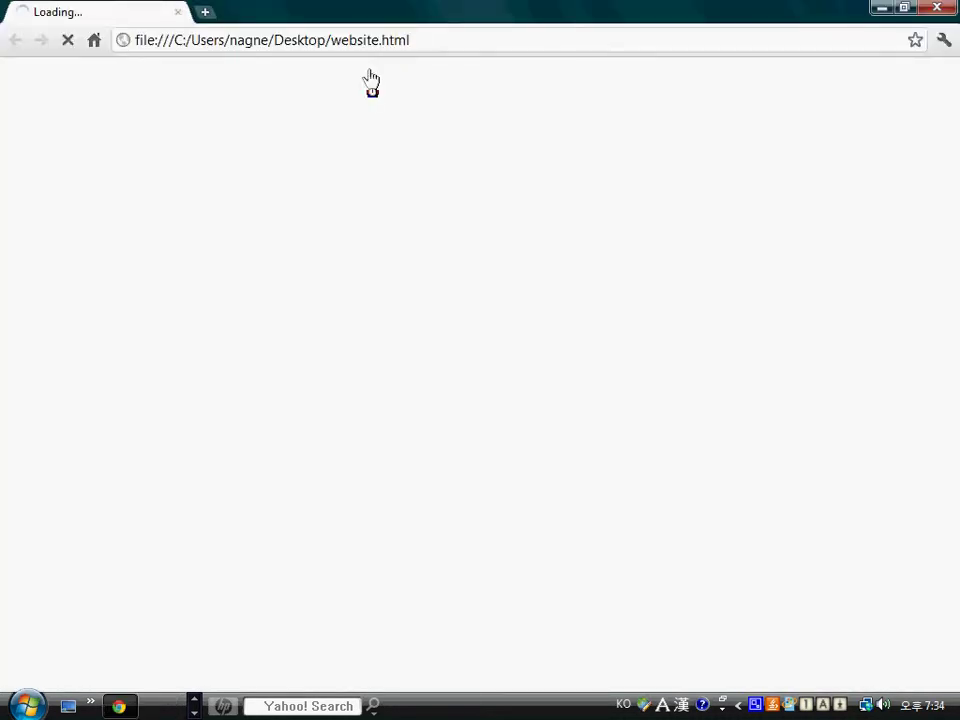
pyautogui.click(23, 80)
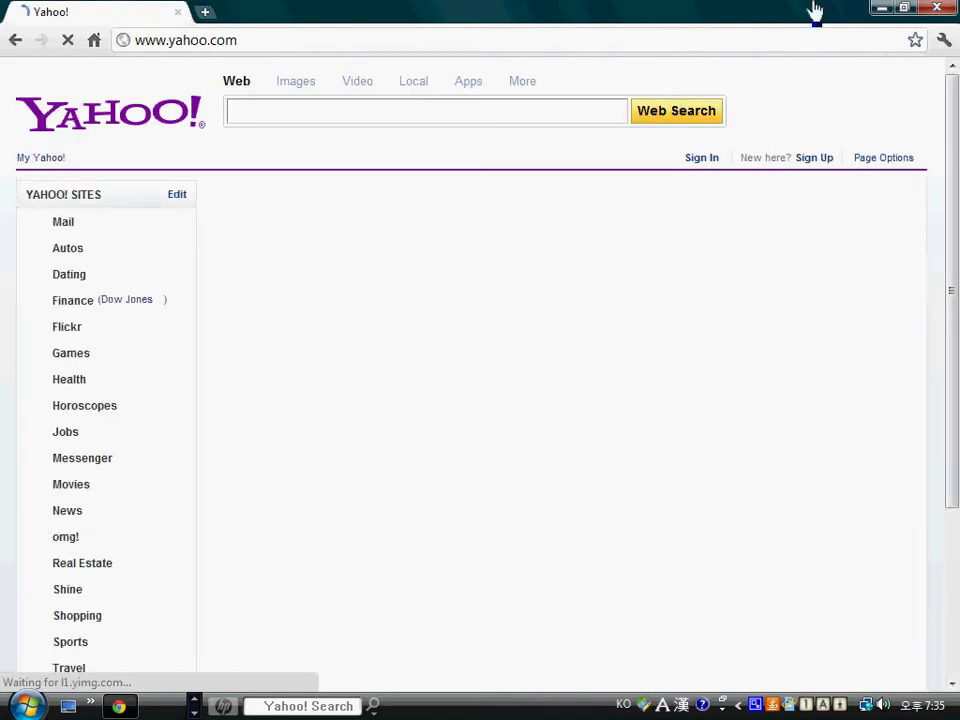
# Add the line 'and there ya go comment and subcribe' after 'browser' in WordPad, then postpone the Java update.
pyautogui.click(880, 10)
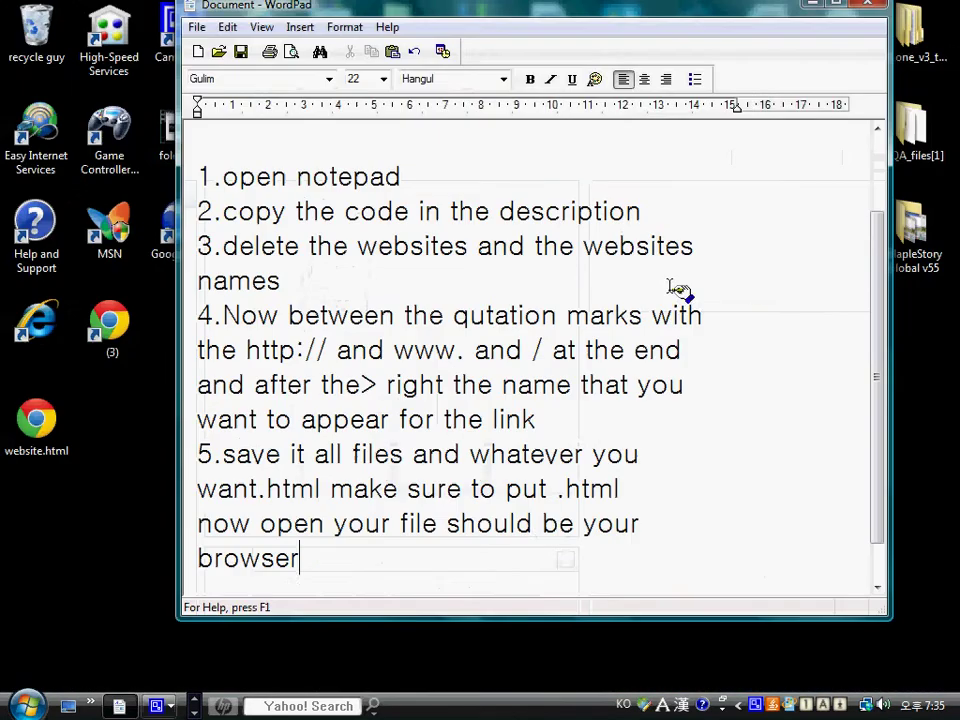
pyautogui.press('Return')
pyautogui.write('an')
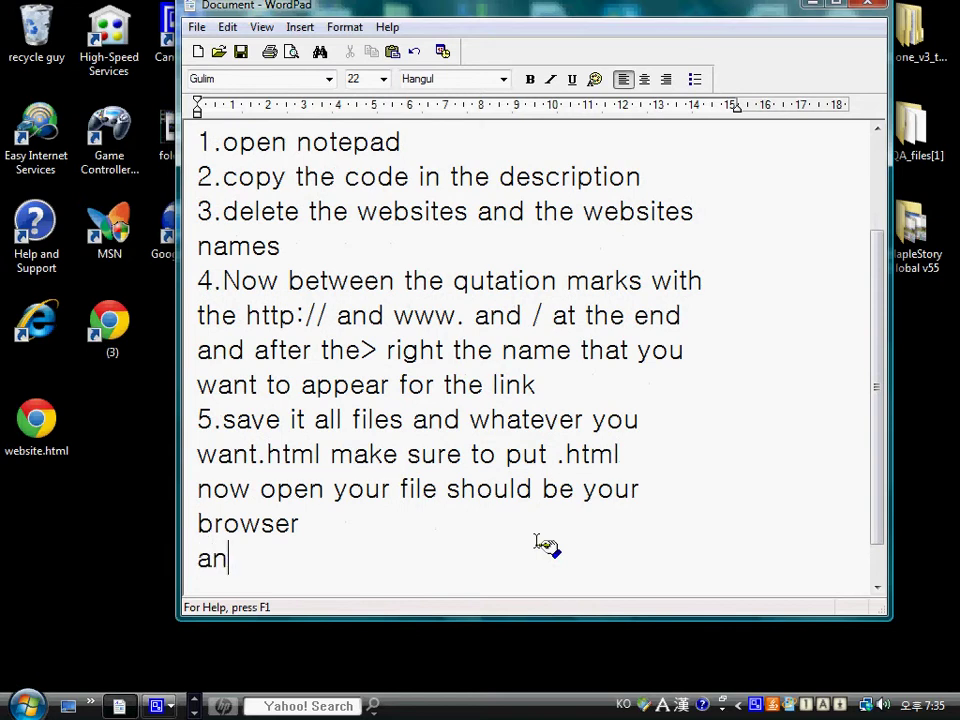
pyautogui.write('d there u')
pyautogui.press('BackSpace')
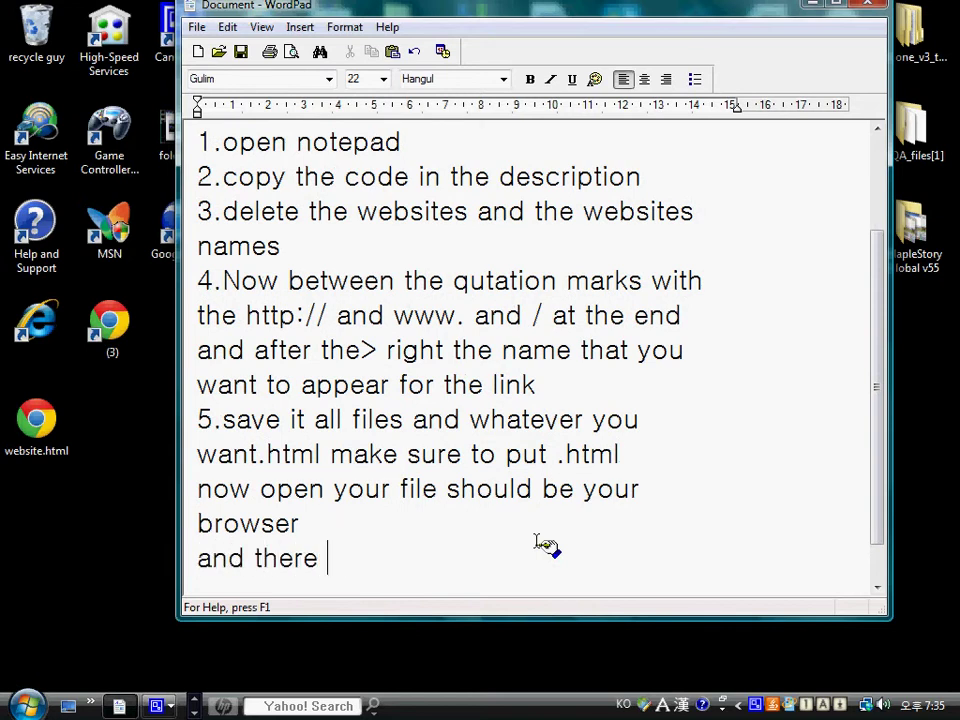
pyautogui.write('ya go c')
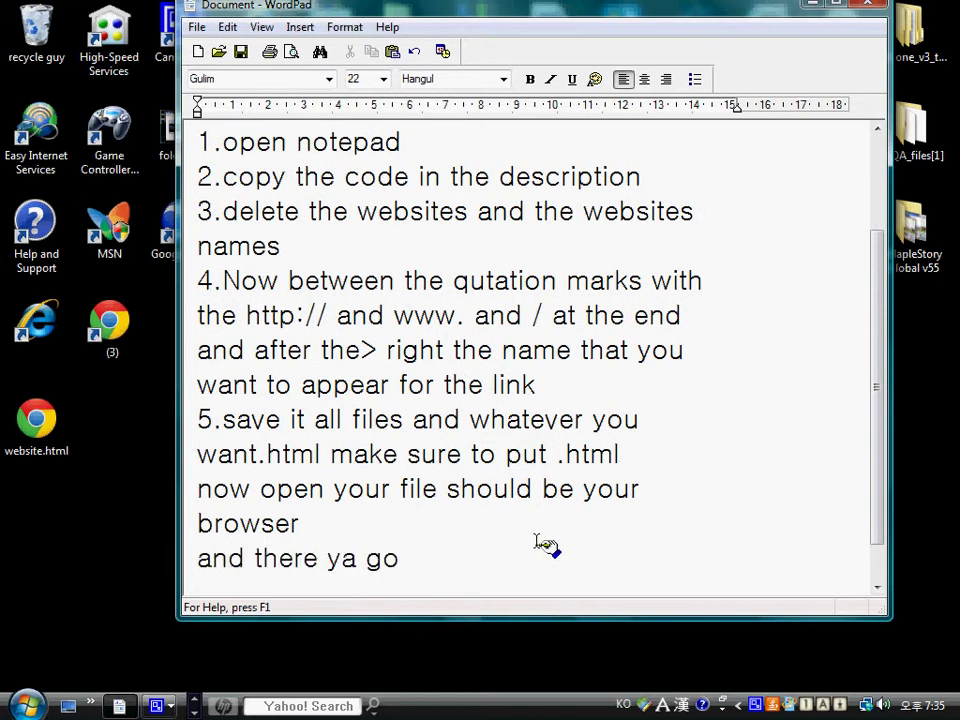
pyautogui.write('ommen')
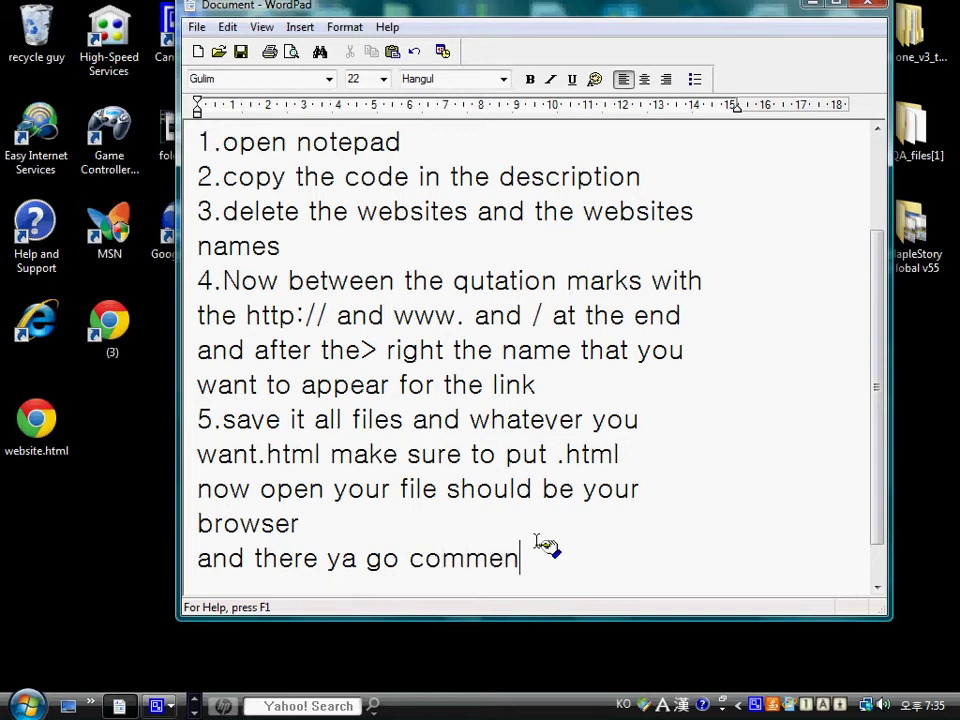
pyautogui.write('t and s')
pyautogui.write('ubcr')
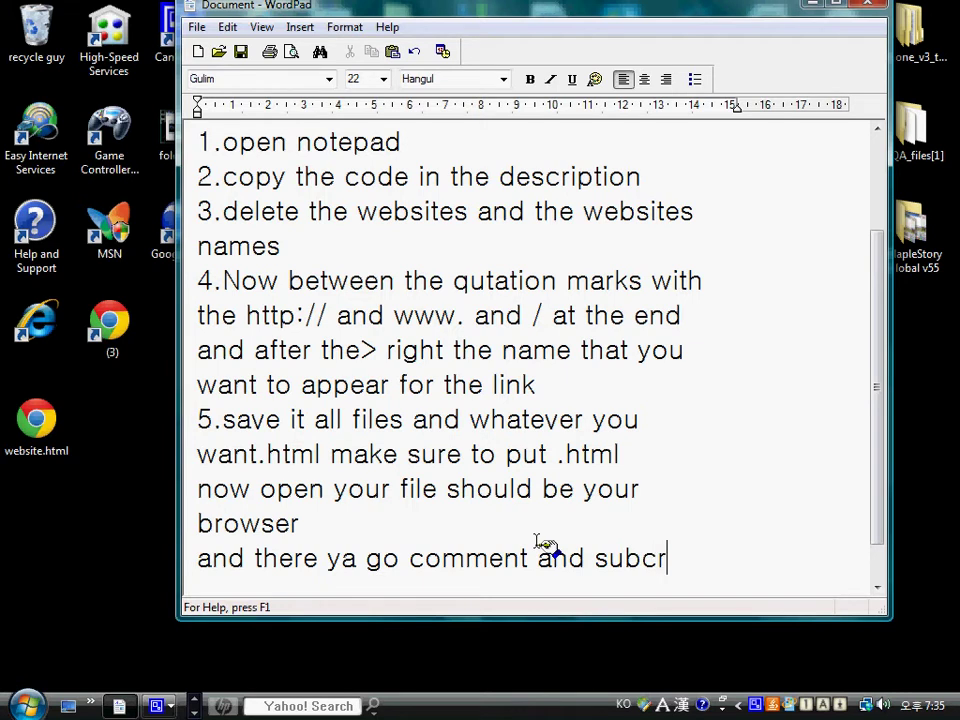
pyautogui.write('ibe')
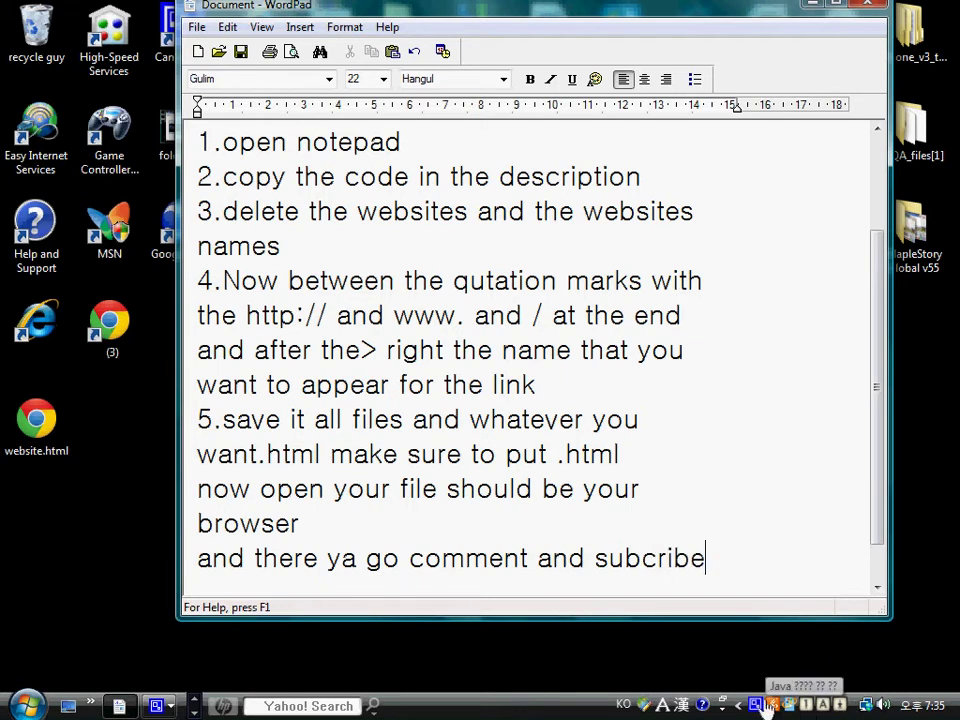
pyautogui.click(744, 684)
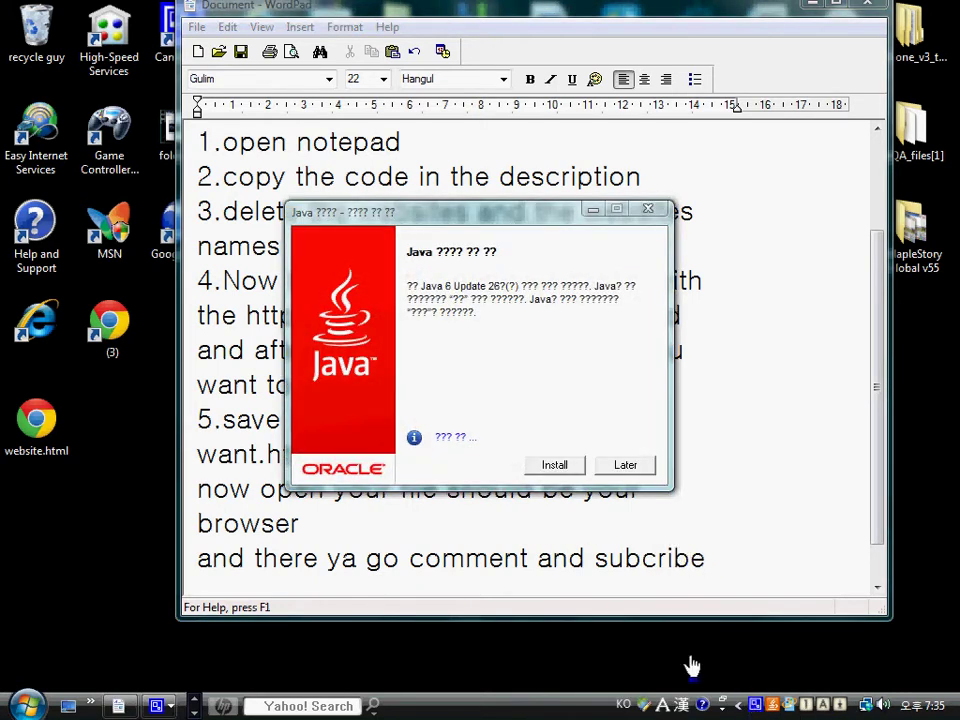
pyautogui.click(625, 465)
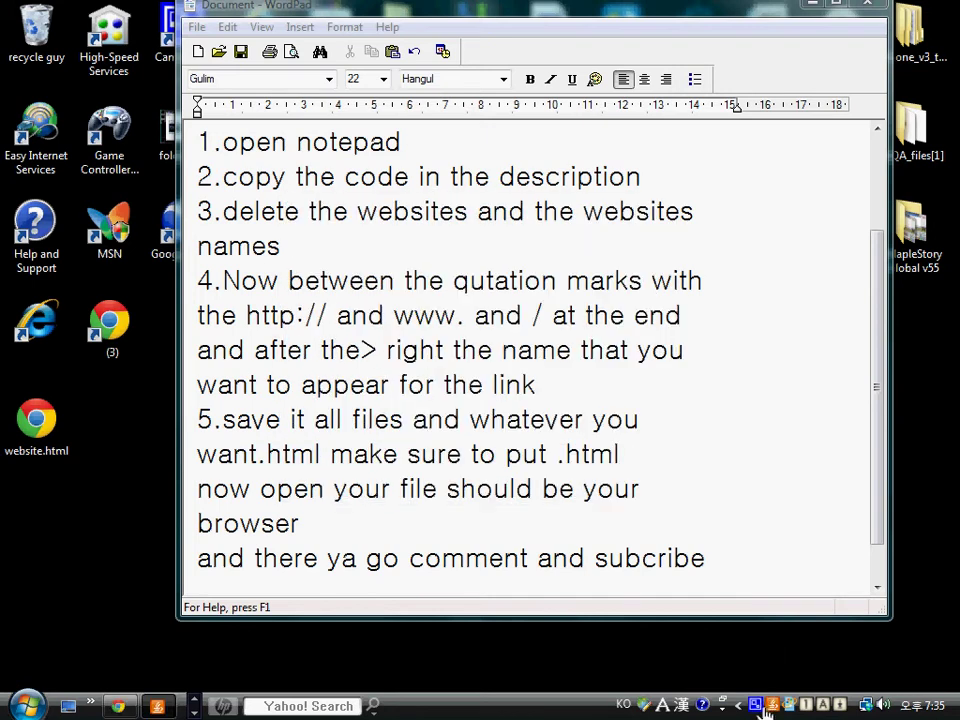